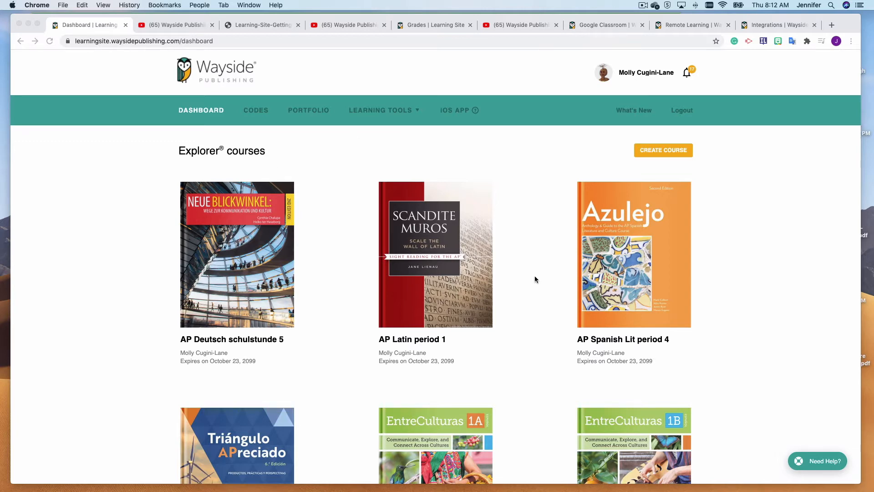
Open the Spanish I period 1 course from the list of Explorer courses.
scroll(534, 277, down, 16)
scroll(534, 279, down, 7)
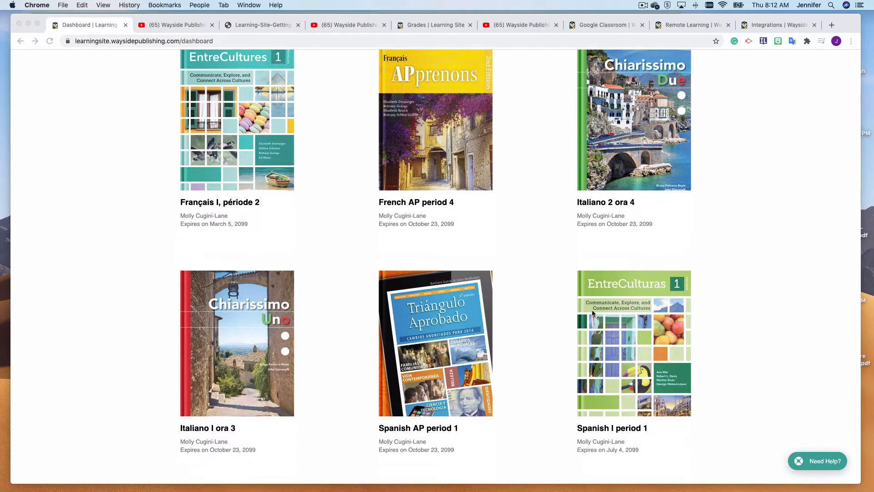
click(632, 341)
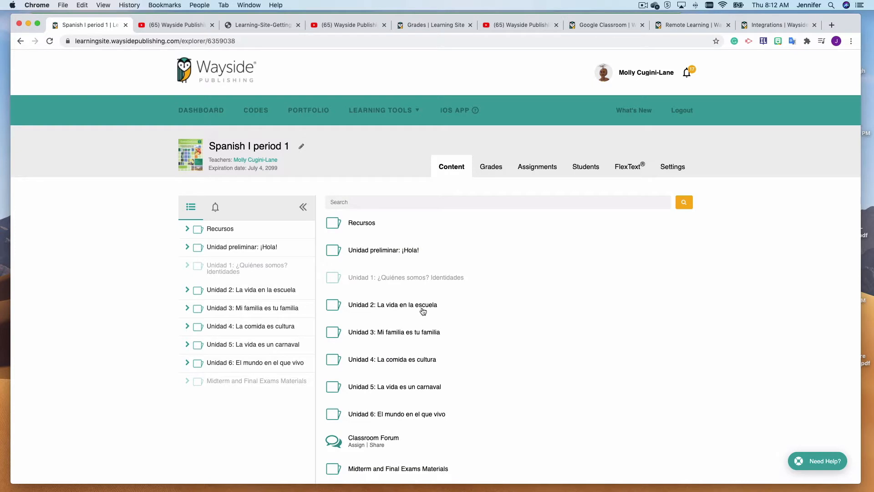
Open Unidad 2: La vida en la escuela and view its Vive entre culturas (pág. 134-135) folder.
click(364, 304)
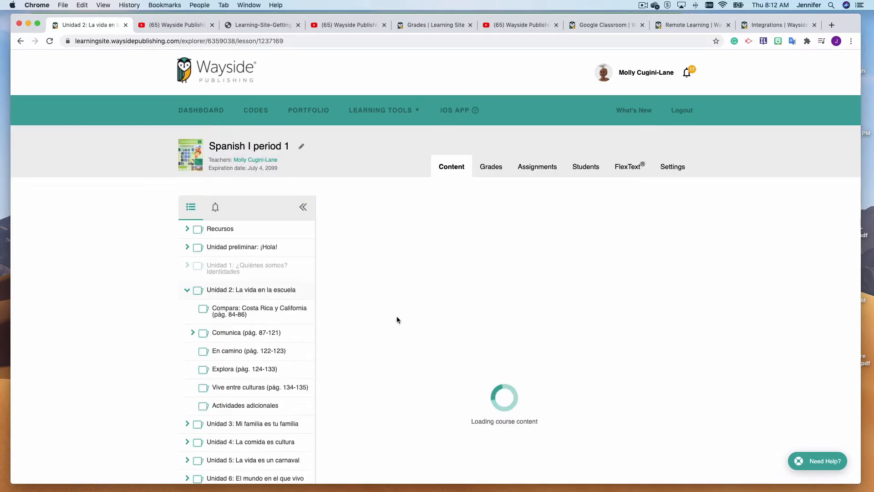
scroll(397, 316, down, 3)
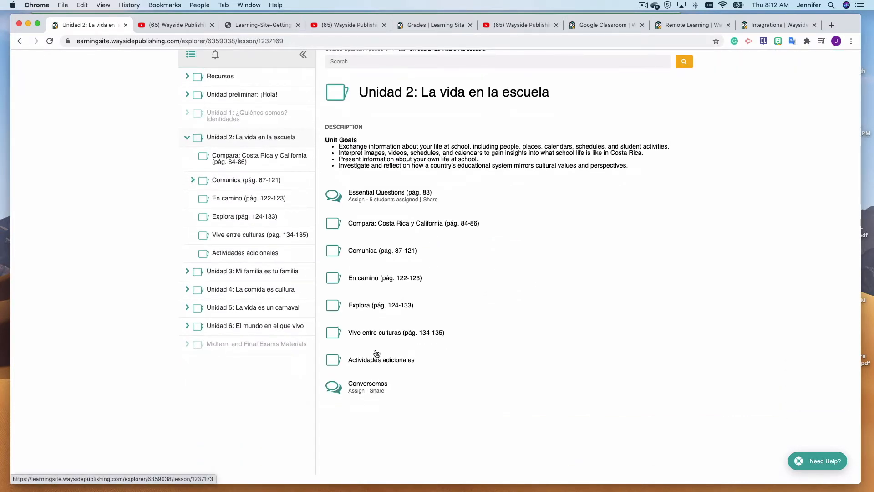
click(376, 331)
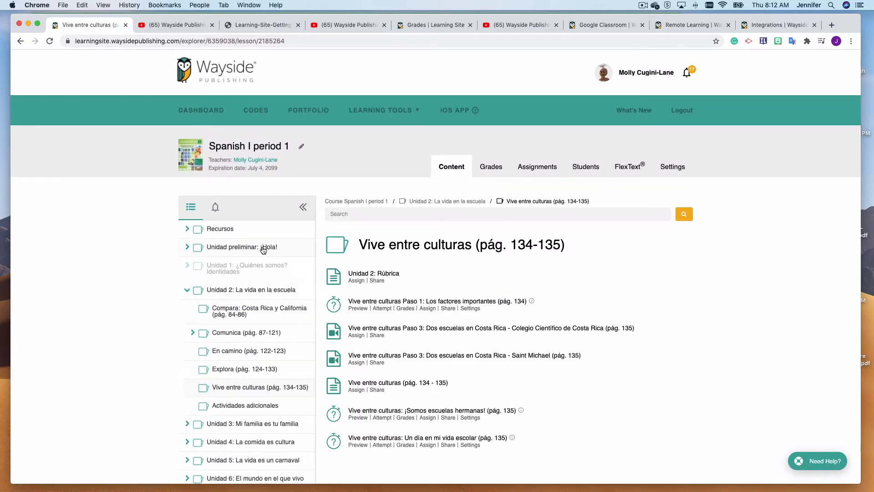
Go back to the Spanish I period 1 contents, open the Classroom Forum, and collapse the course outline.
click(352, 202)
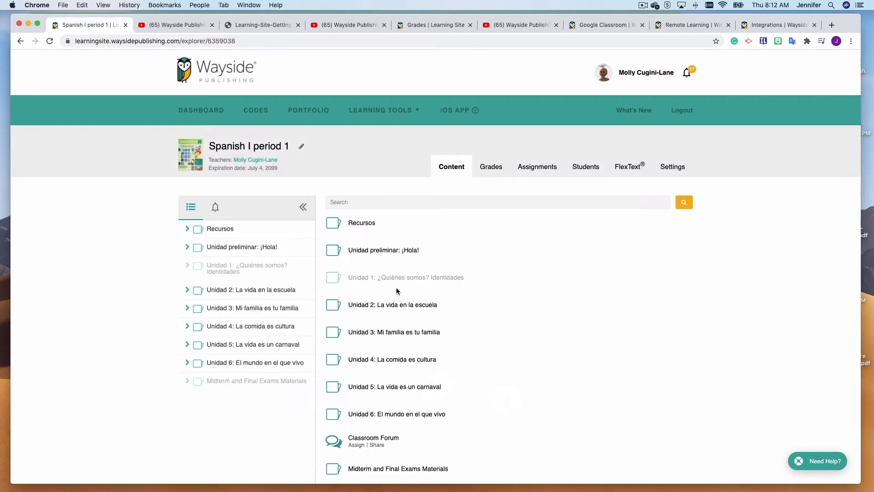
scroll(394, 286, down, 5)
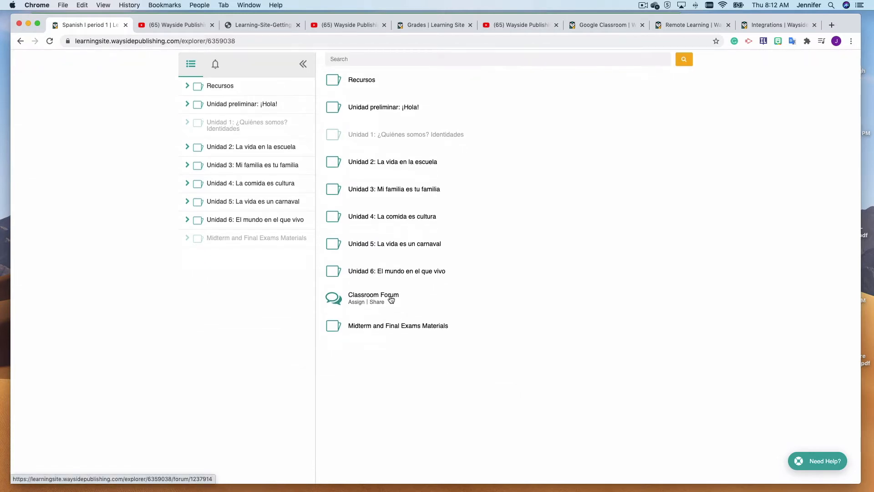
click(390, 297)
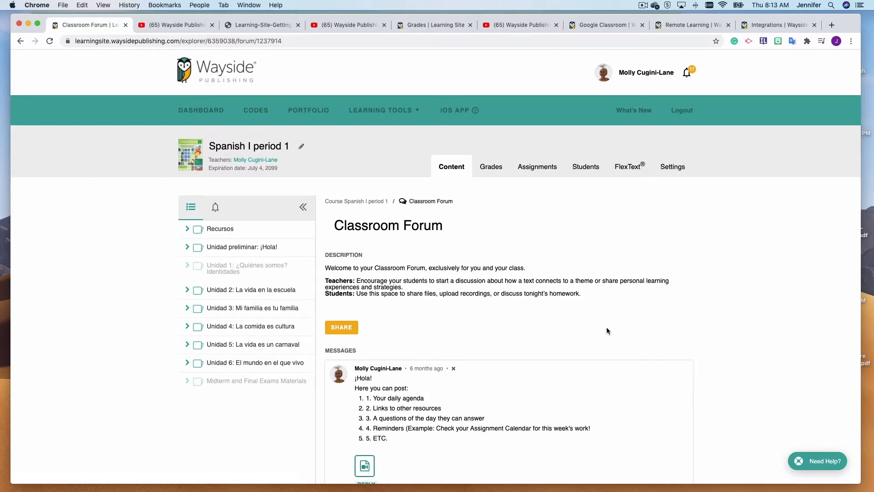
click(303, 207)
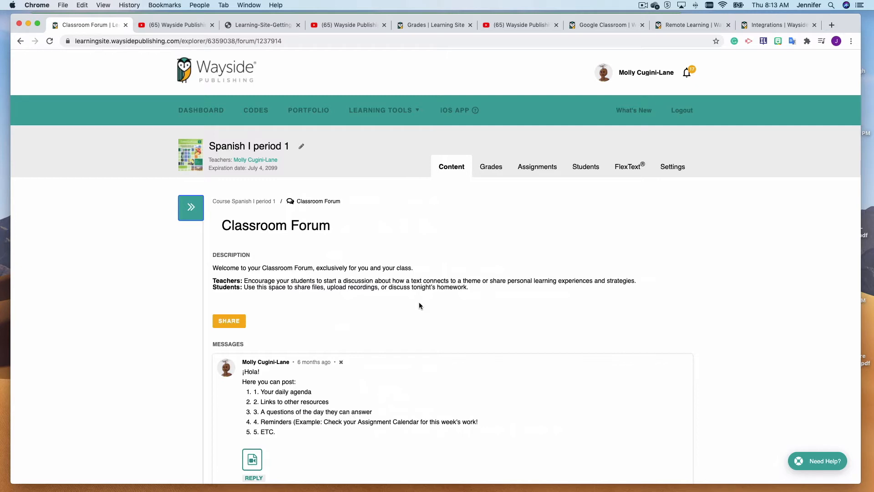
Examine the forum's posted messages, images, links and video, and the options for adding a comment.
scroll(420, 304, down, 10)
scroll(419, 306, down, 8)
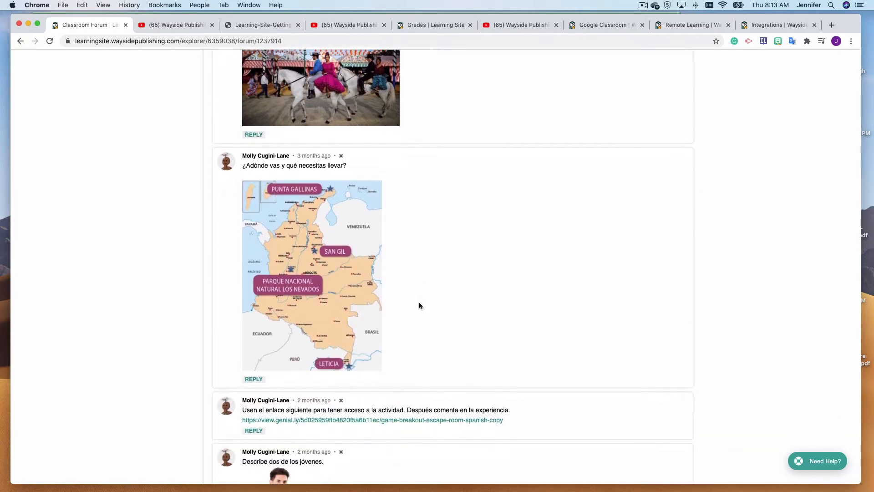
scroll(419, 306, down, 5)
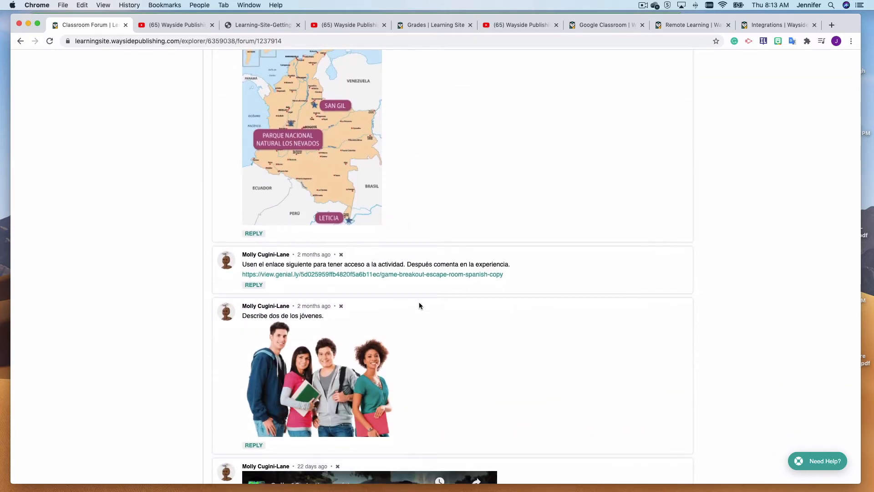
scroll(419, 305, down, 1)
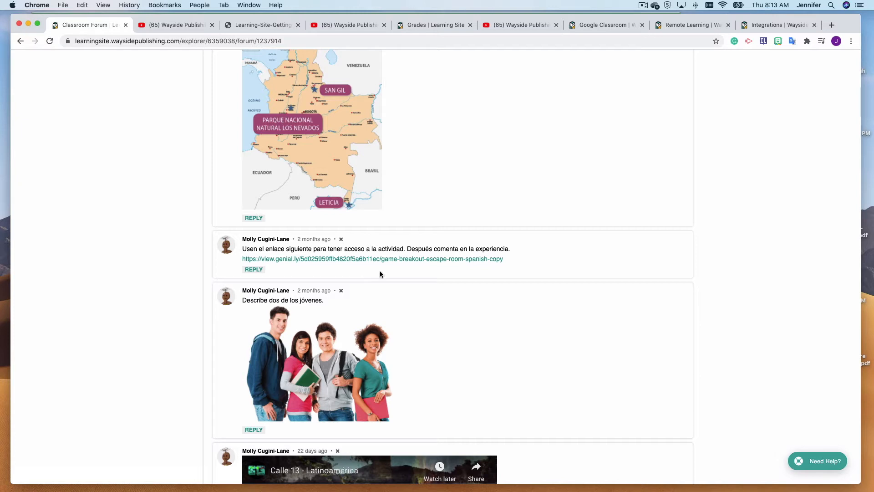
scroll(463, 308, down, 10)
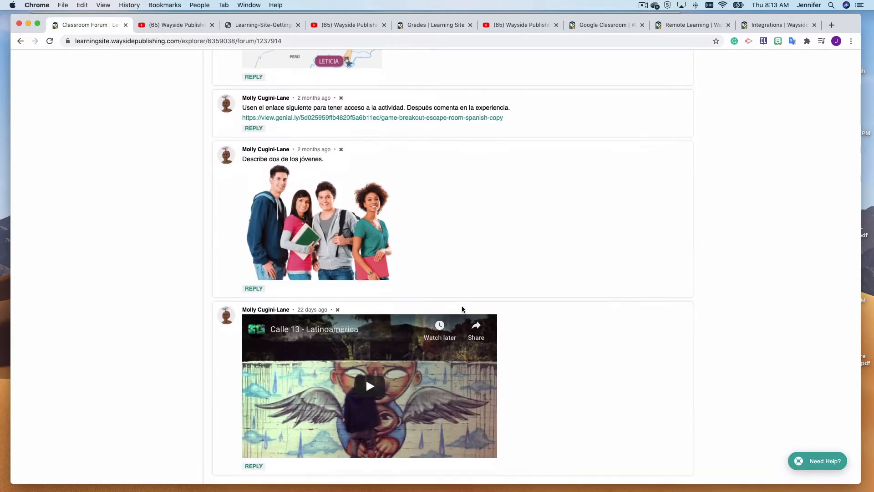
scroll(463, 310, down, 4)
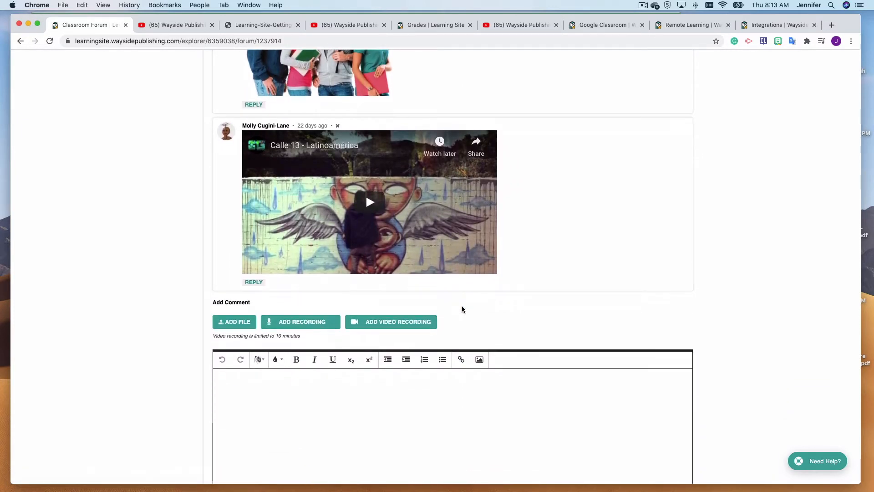
scroll(462, 309, down, 1)
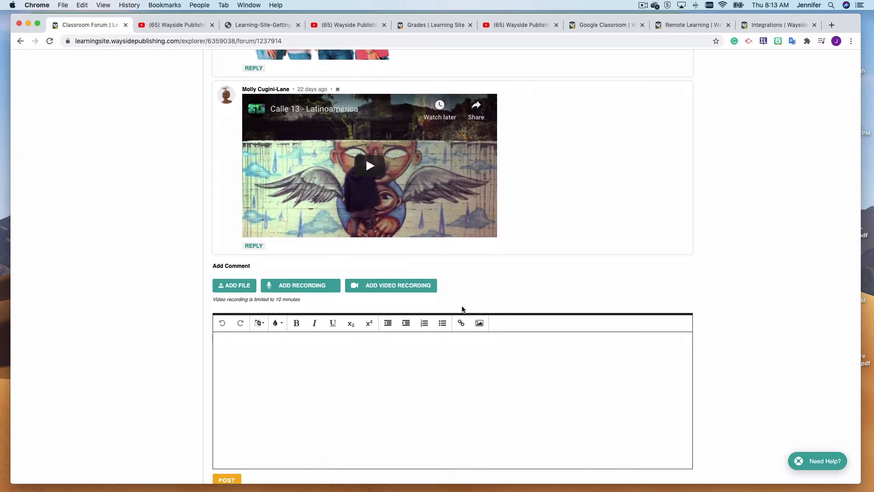
scroll(462, 310, up, 20)
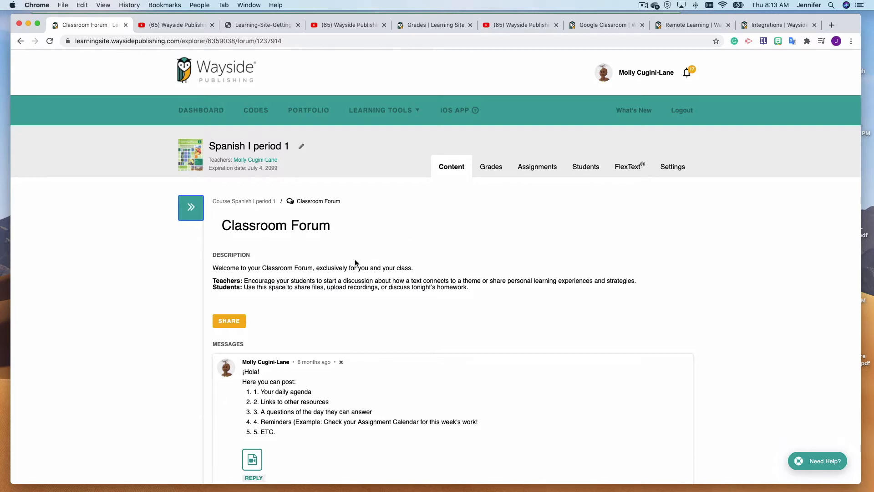
scroll(382, 307, down, 5)
scroll(382, 303, up, 5)
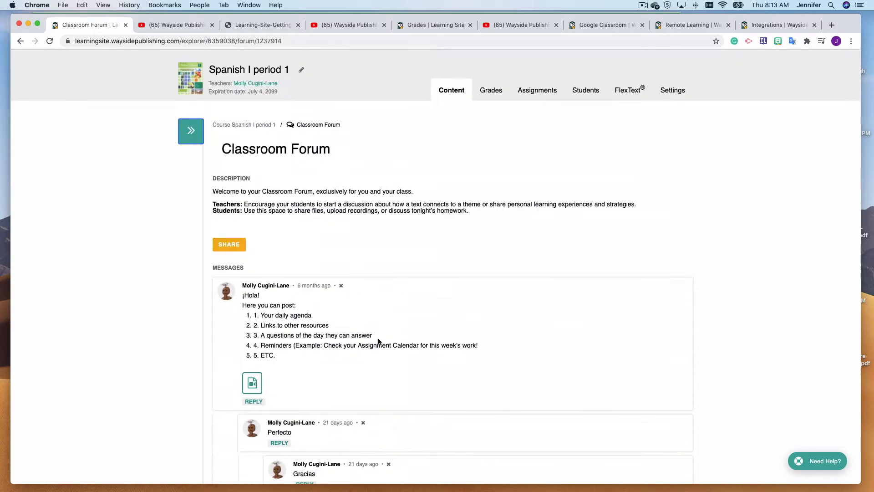
Return to the course contents and open the En camino (pág. 122-123) folder in Unidad 2: La vida en la escuela.
click(236, 203)
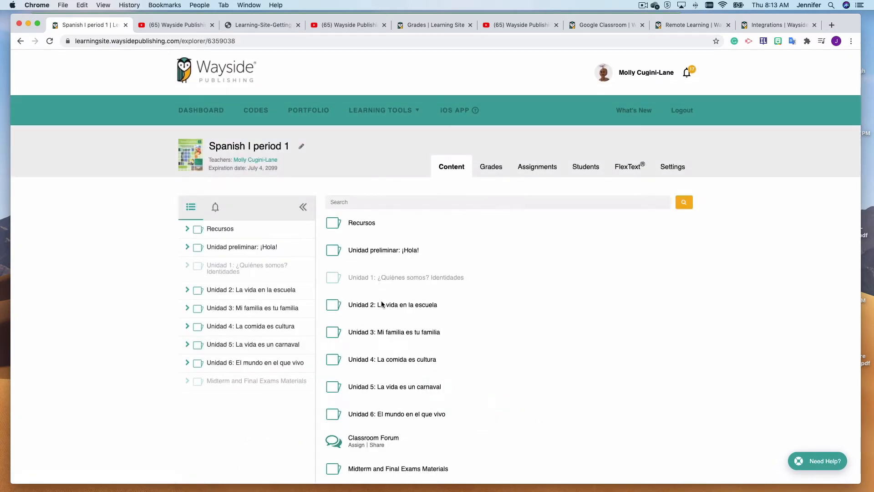
click(373, 305)
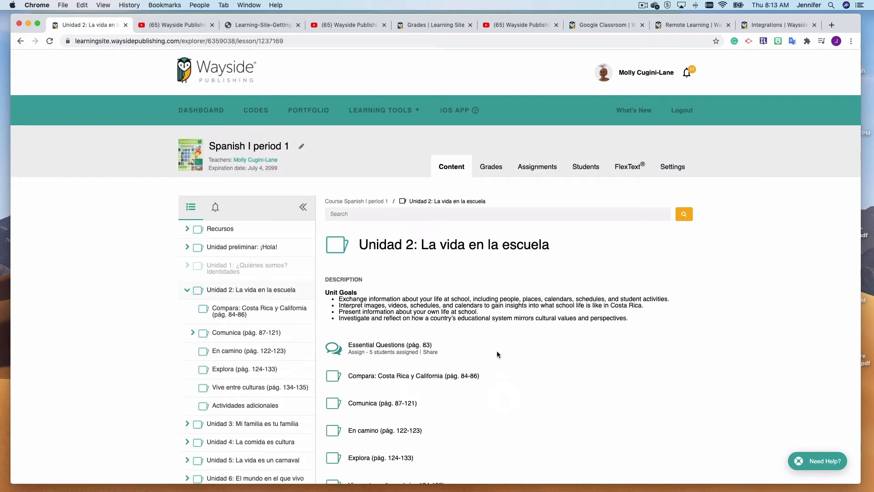
scroll(521, 365, down, 3)
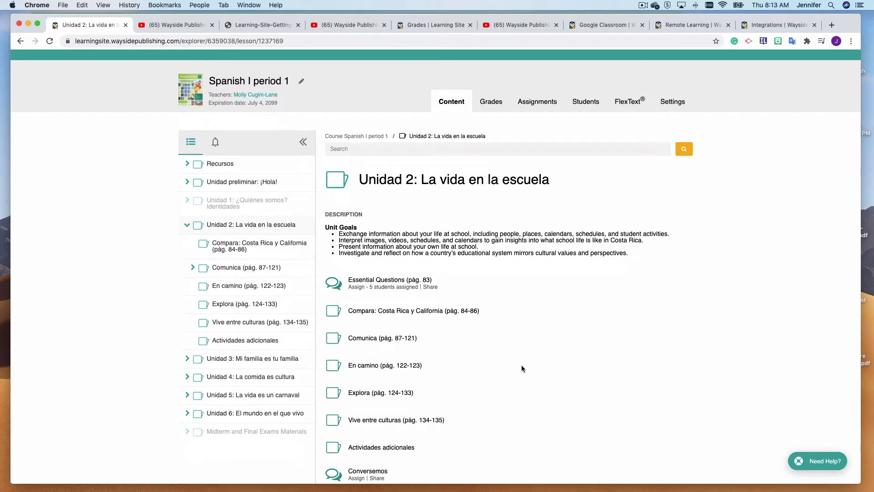
scroll(521, 364, down, 3)
click(372, 301)
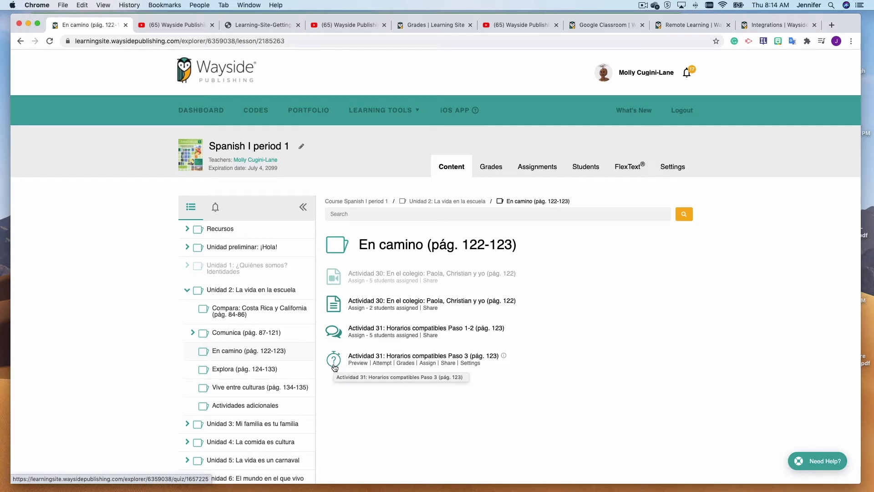
Preview the Actividad 31: Horarios compatibles Paso 3 (pág. 123) quiz, return to its folder, and view the quiz's sharing options.
click(354, 364)
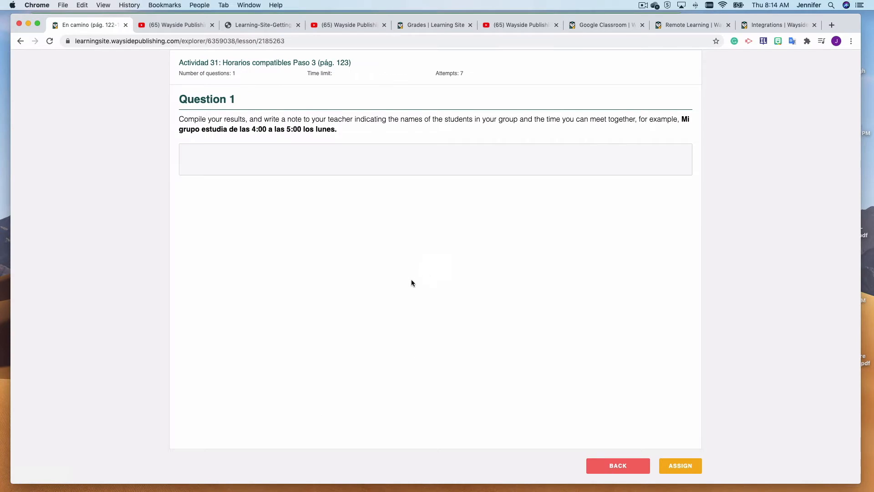
click(697, 469)
click(601, 154)
click(505, 105)
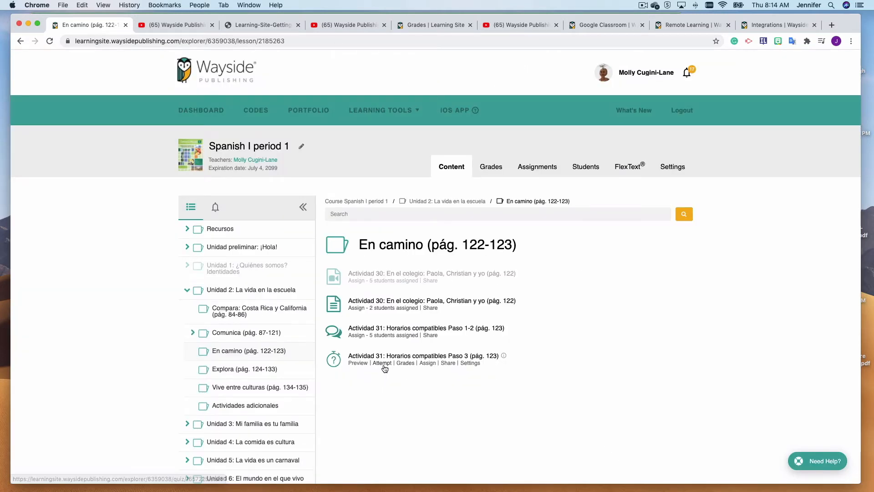
click(449, 364)
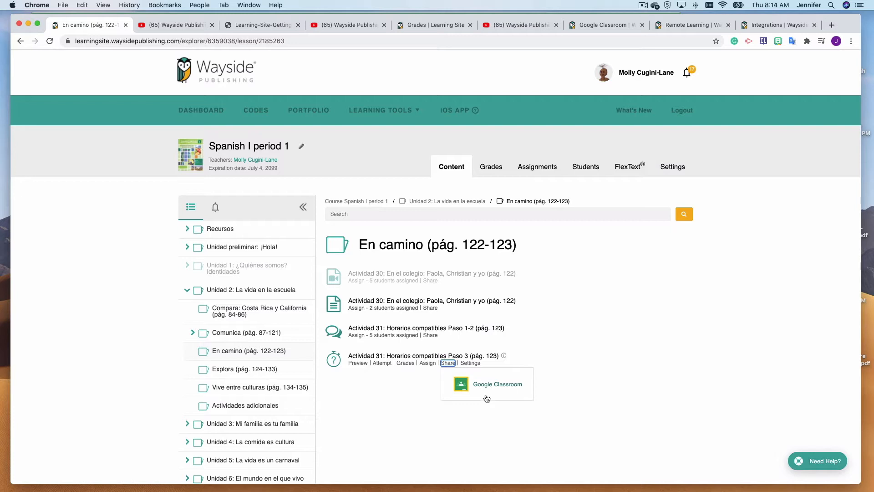
mouse_move(504, 358)
Open the EntreCulturas 1 - Teacher Edition FlexText and view the related items for Así se dice 3: Preguntas y respuestas.
click(643, 175)
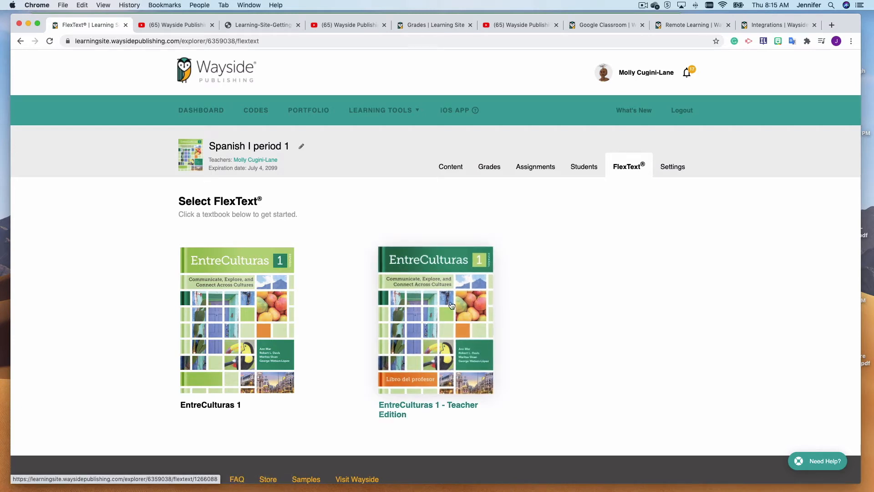
click(429, 308)
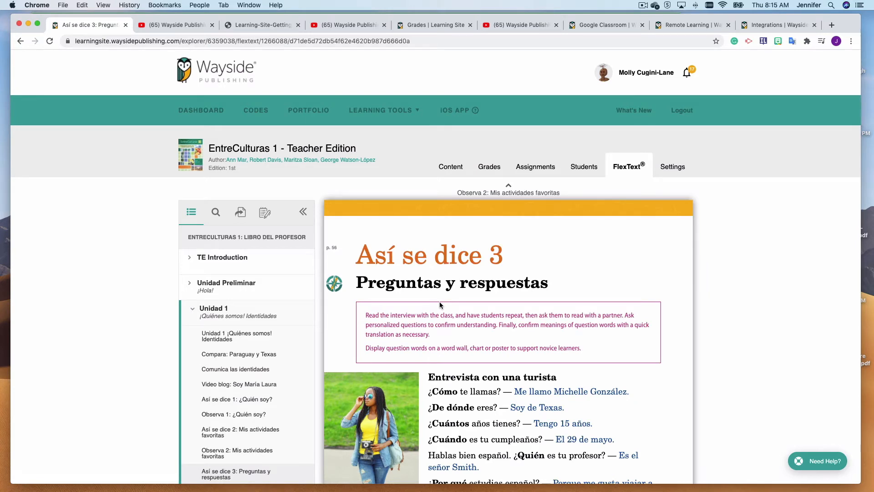
scroll(440, 305, down, 2)
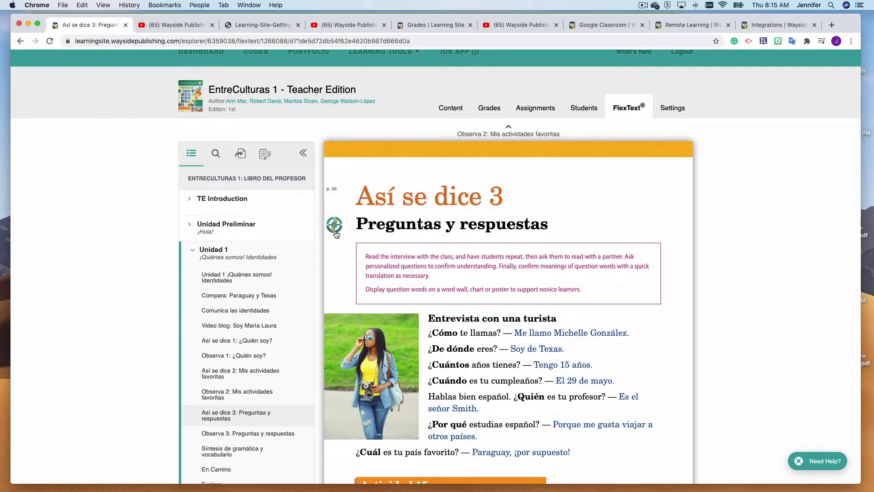
click(335, 227)
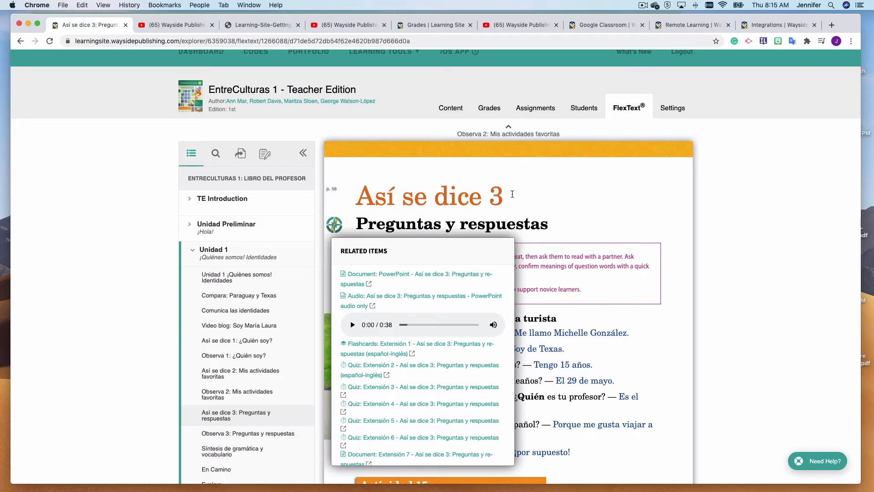
click(532, 194)
Open the Video blog: Soy María Laura section of Unidad 1 and briefly play the related video at Paso 2: Escucha.
click(237, 325)
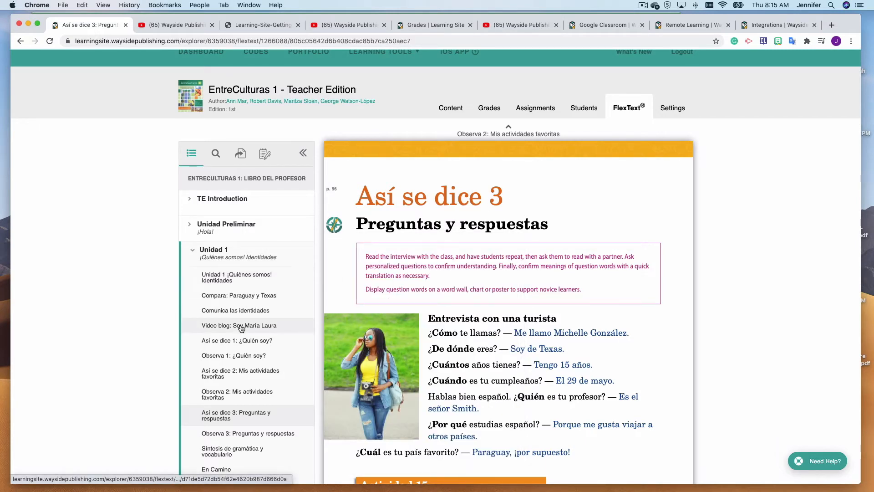
scroll(487, 315, down, 10)
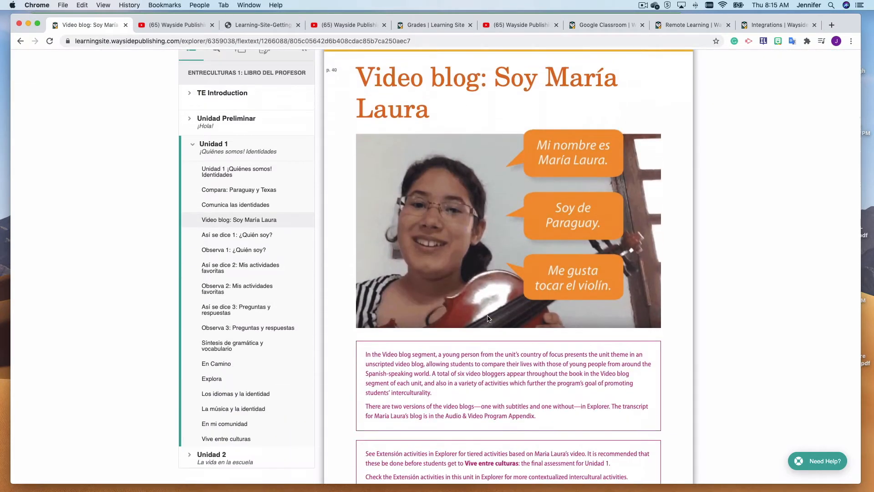
scroll(487, 315, down, 9)
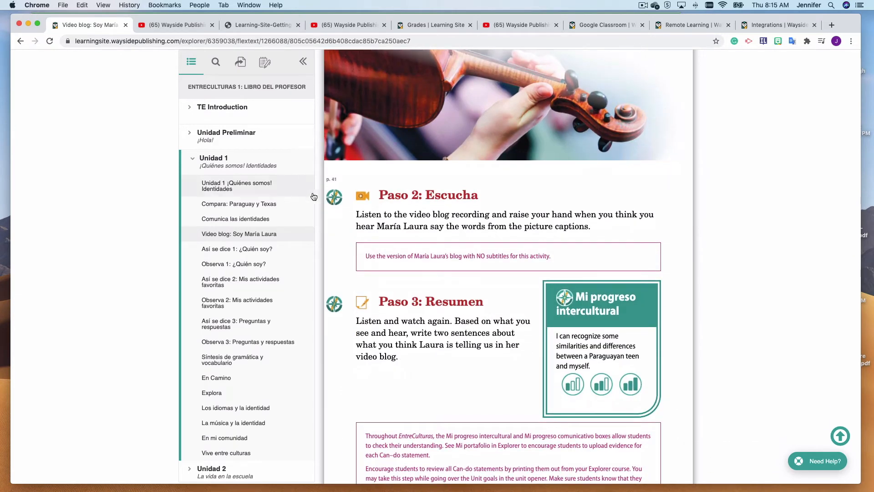
click(355, 201)
scroll(461, 214, up, 2)
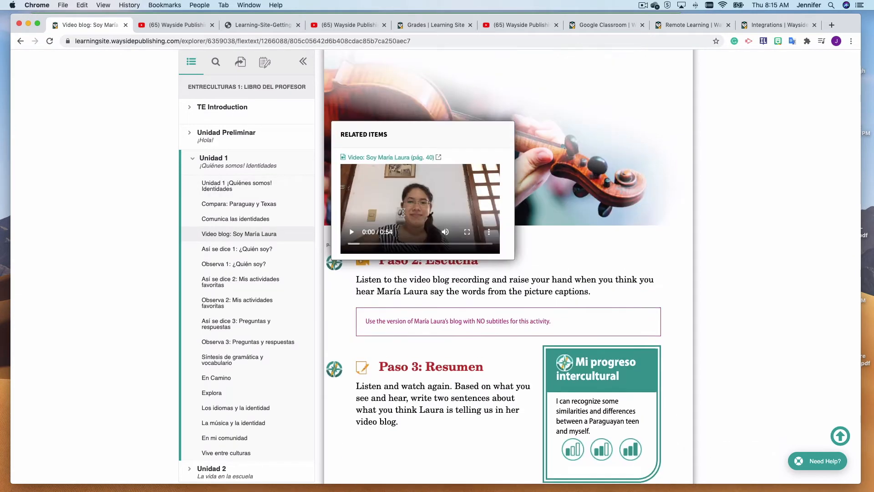
click(352, 234)
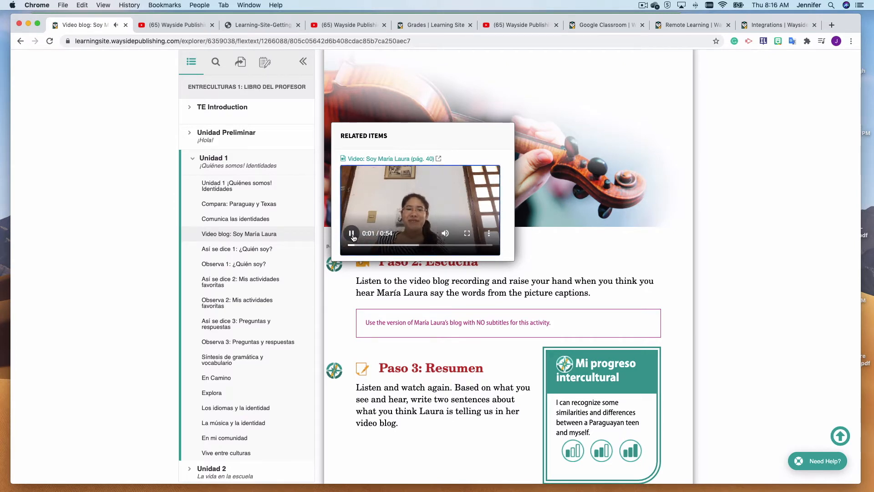
click(352, 233)
Open the Soy María Laura (pág. 40) video on its own Explorer page and view its player and file options.
click(439, 159)
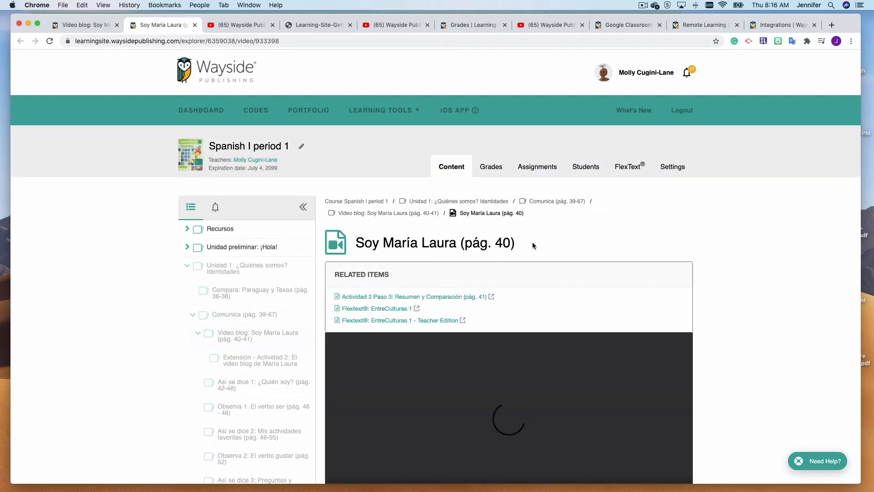
scroll(533, 245, down, 5)
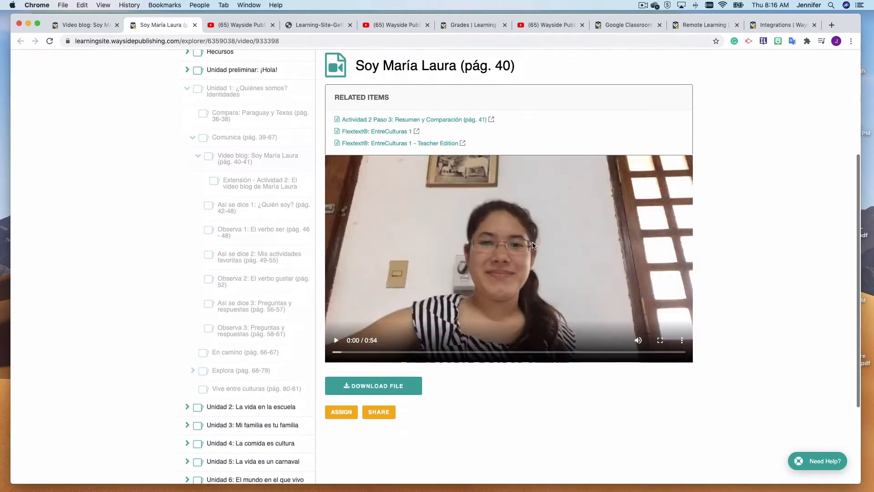
Review the student assignment and sharing options of the Soy María Laura (pág. 40) video without assigning it, and close its page.
click(341, 415)
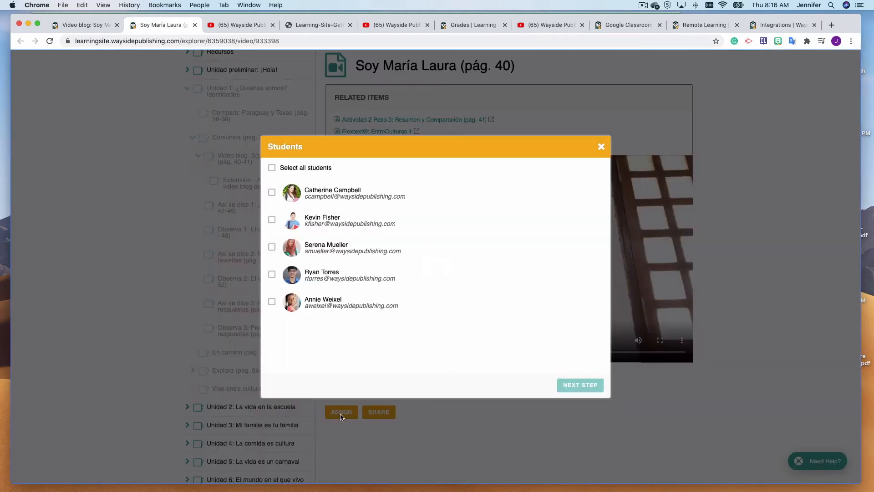
click(272, 168)
click(601, 146)
click(513, 99)
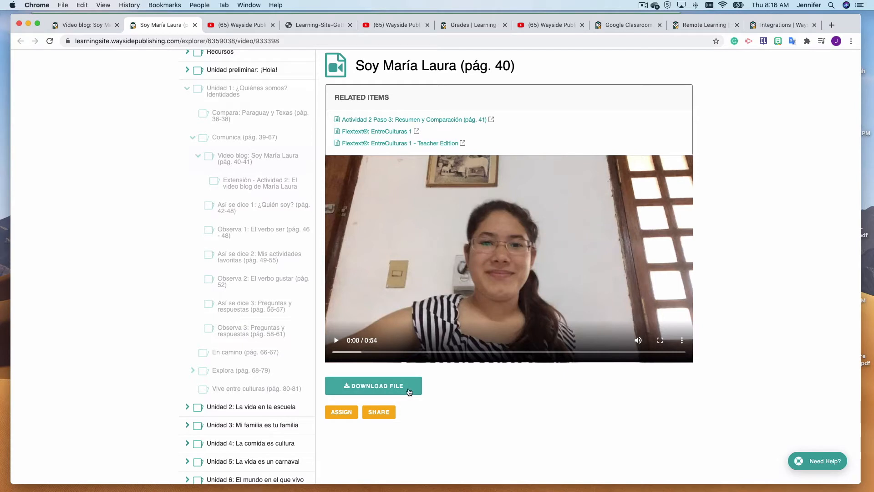
click(378, 411)
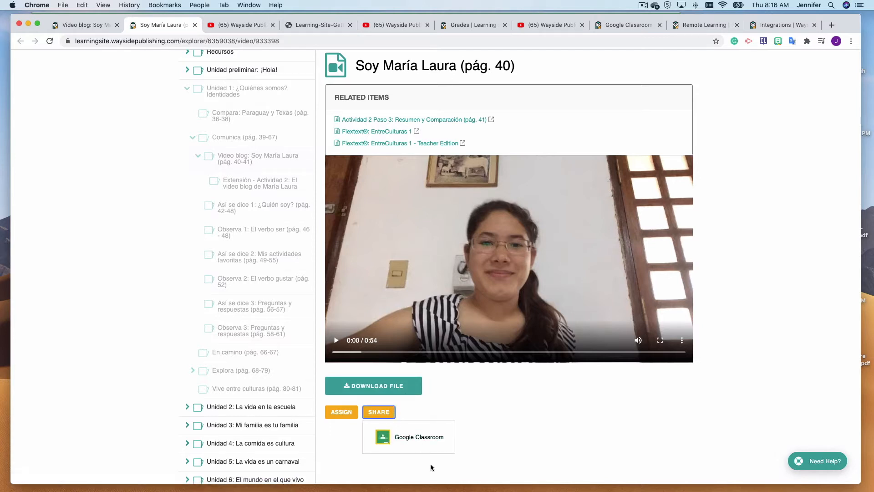
scroll(527, 431, up, 3)
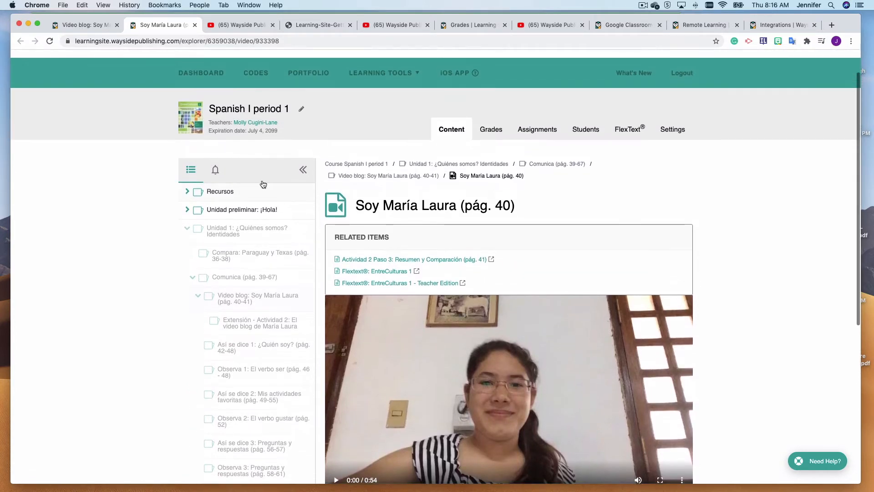
click(194, 24)
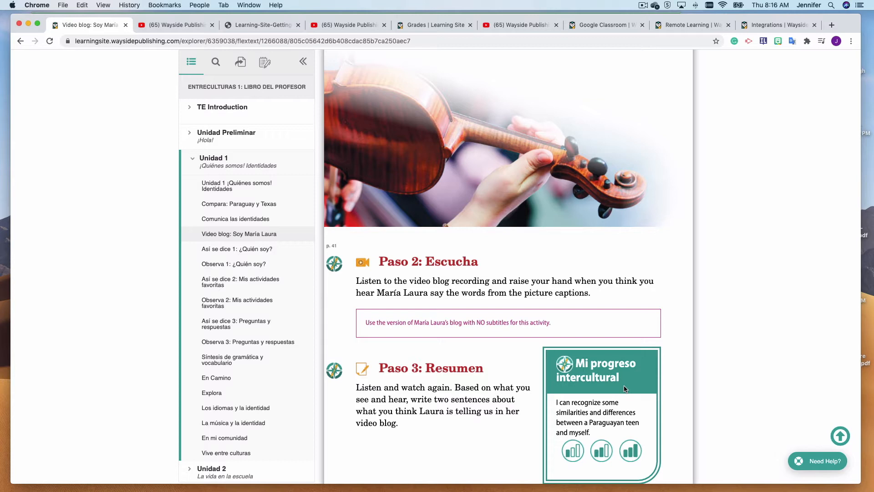
Search the EntreCulturas 1 - Teacher Edition FlexText for "beisbol".
scroll(624, 385, up, 4)
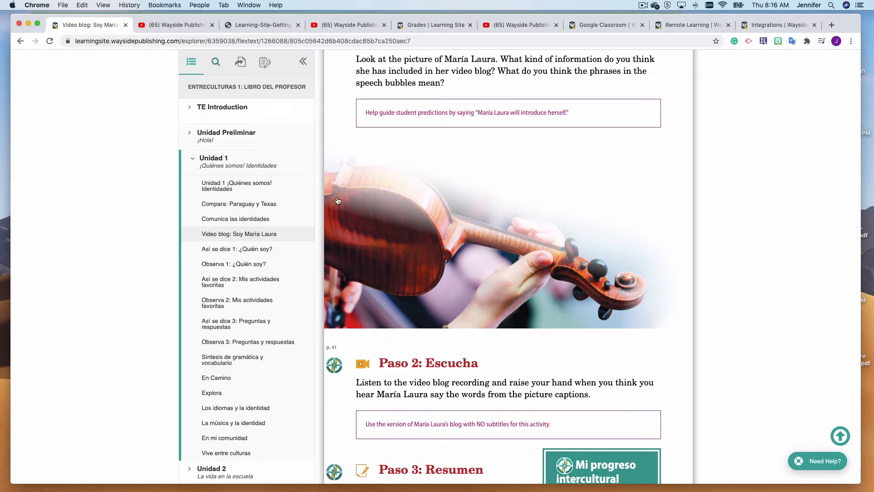
click(216, 67)
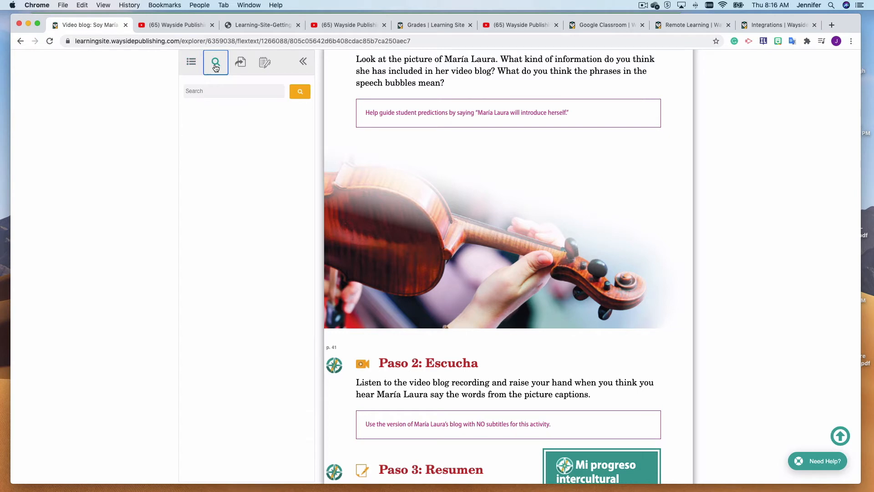
click(214, 94)
text(beisbol)
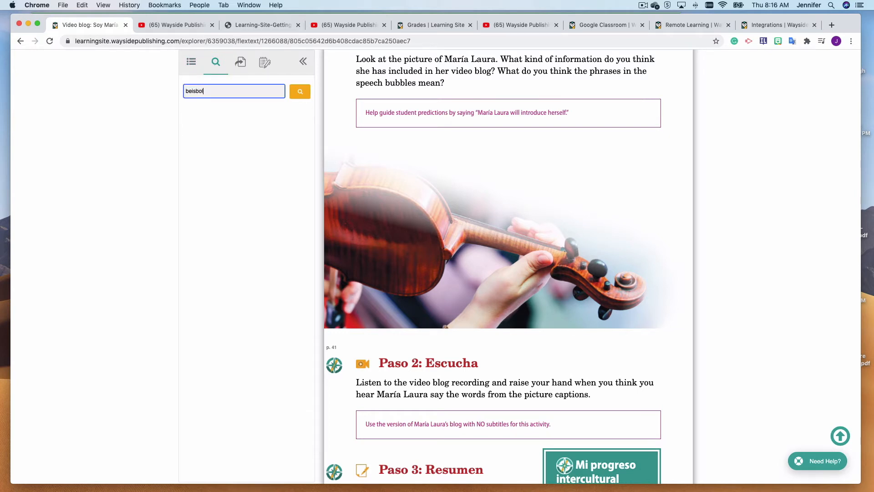
key(Return)
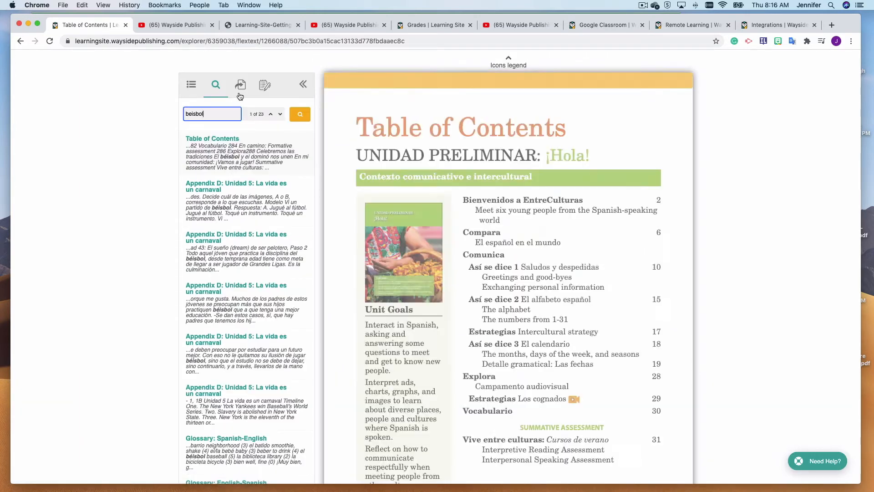
Jump to page 87 of the FlexText and show the list of saved notes.
click(244, 70)
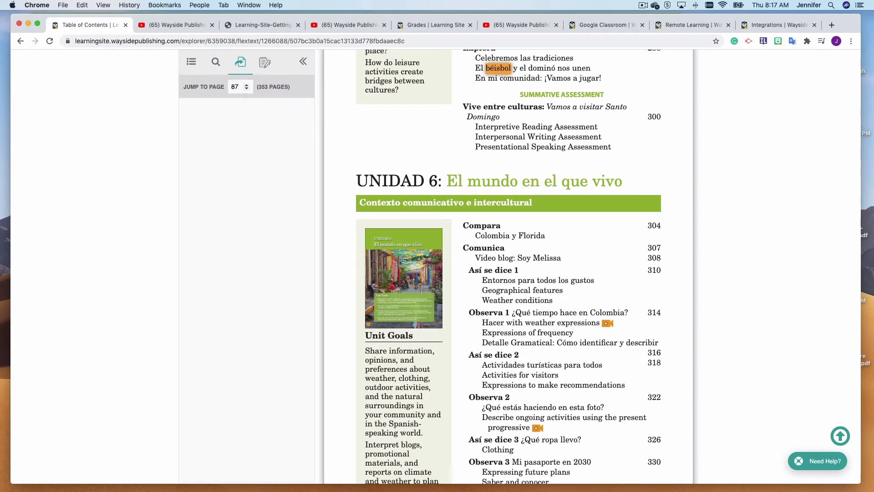
key(Return)
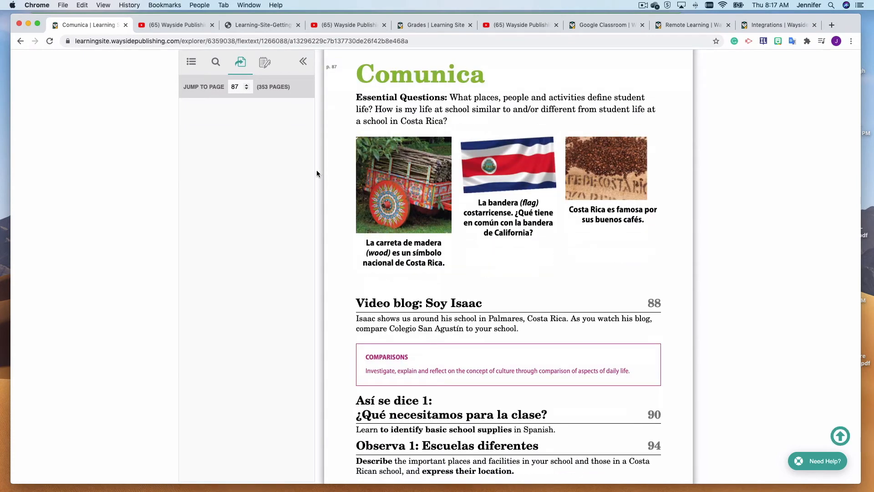
click(263, 63)
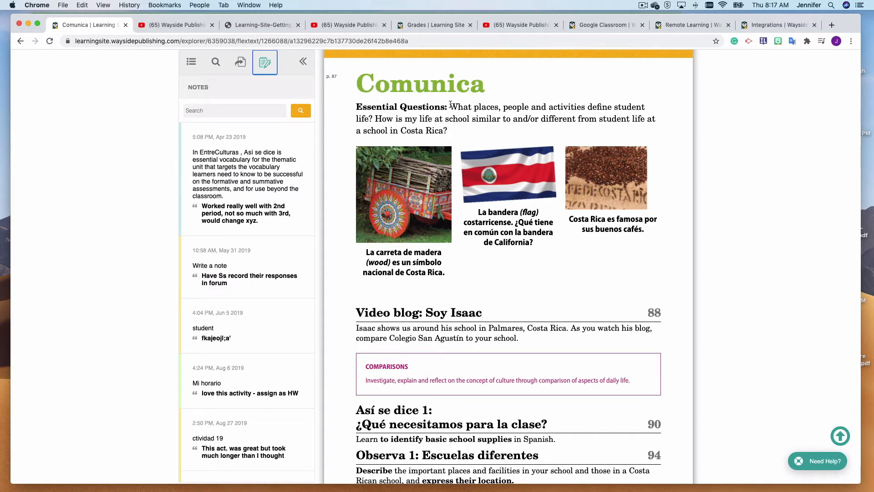
Highlight "What places, people and activities define student life? How is my life at school si" in yellow and save the note "great" on it.
drag(450, 105, 481, 116)
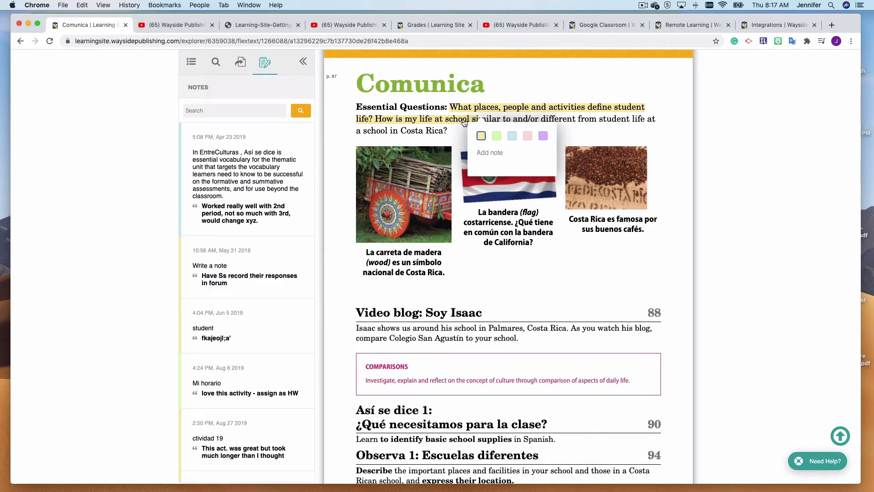
click(482, 138)
click(472, 110)
click(482, 141)
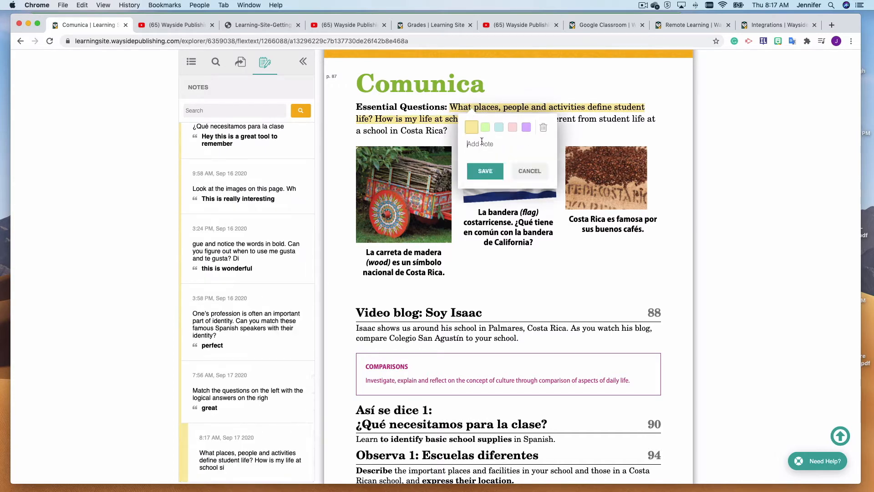
text(great)
scroll(482, 155, down, 1)
click(483, 154)
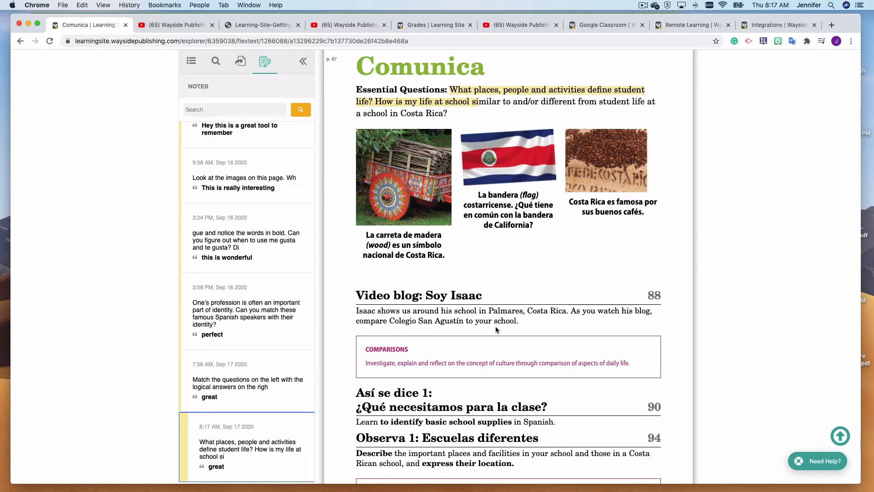
Open the new "great" note from the notes list at its highlighted passage and browse back through the earlier notes.
click(251, 436)
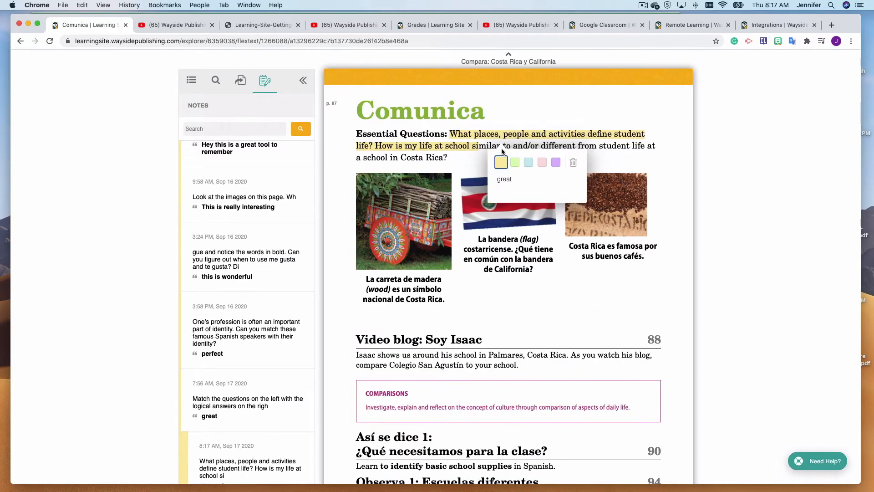
scroll(262, 268, down, 6)
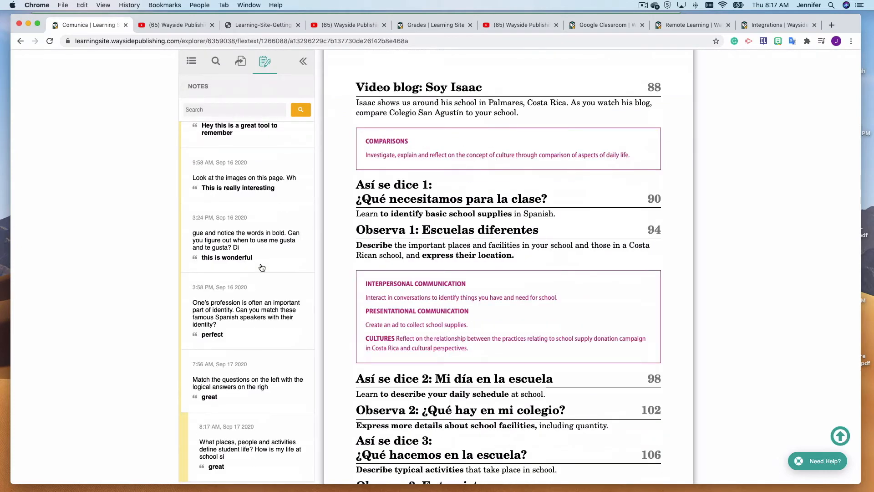
scroll(261, 267, up, 5)
scroll(262, 268, up, 10)
scroll(379, 234, up, 9)
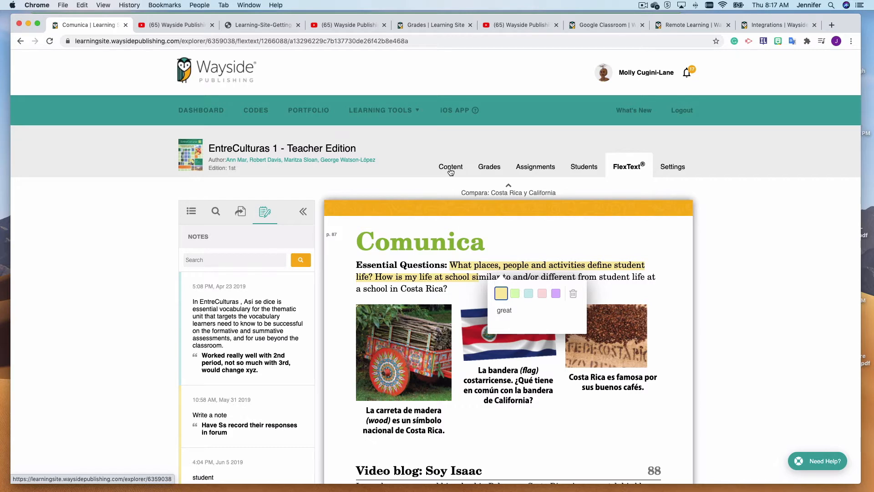
Open the Spanish I period 1 assignments, view them as a calendar, and return to the list view.
click(546, 169)
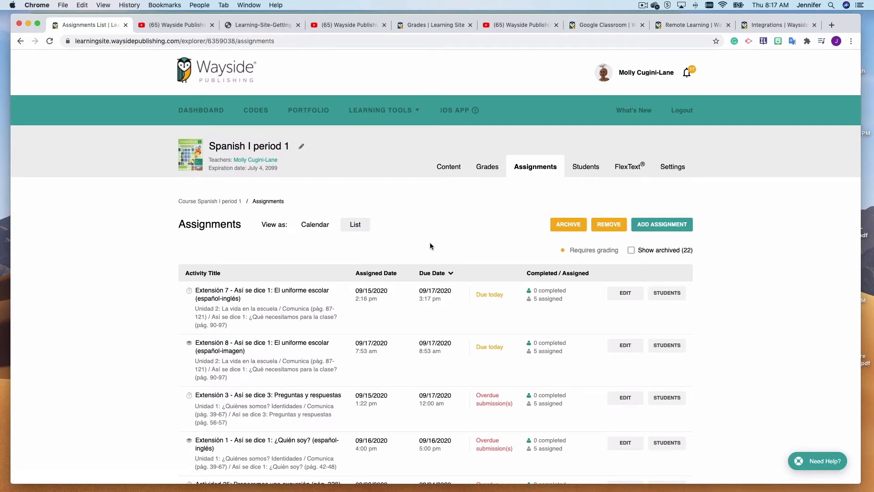
click(318, 227)
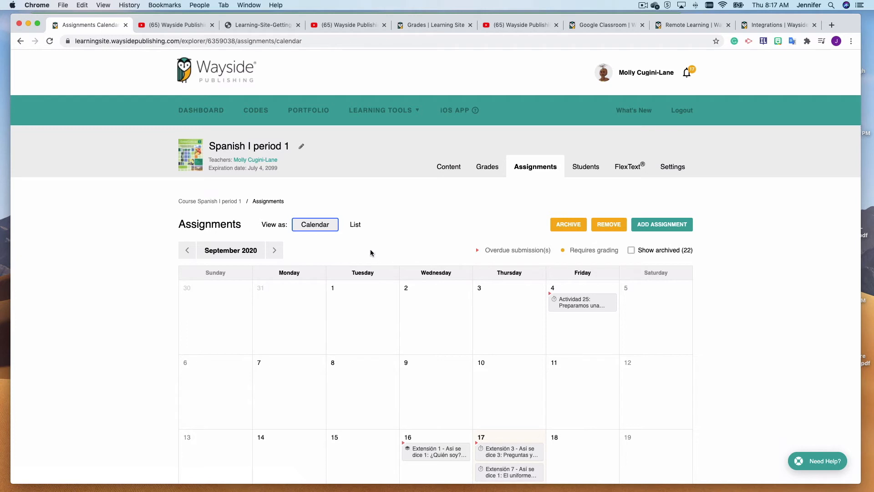
click(355, 225)
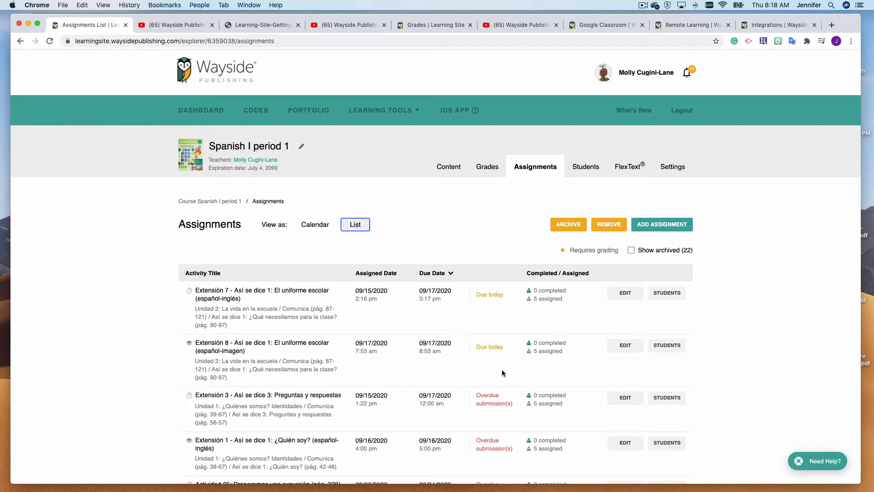
Check the students' submission status for Extensión 7 - Así se dice 1: El uniforme escolar (español-inglés), and close it.
scroll(502, 371, down, 5)
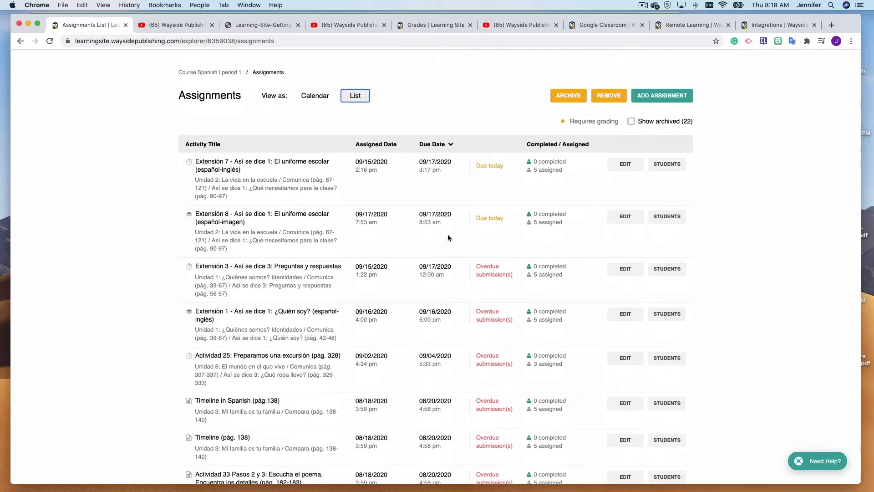
click(669, 165)
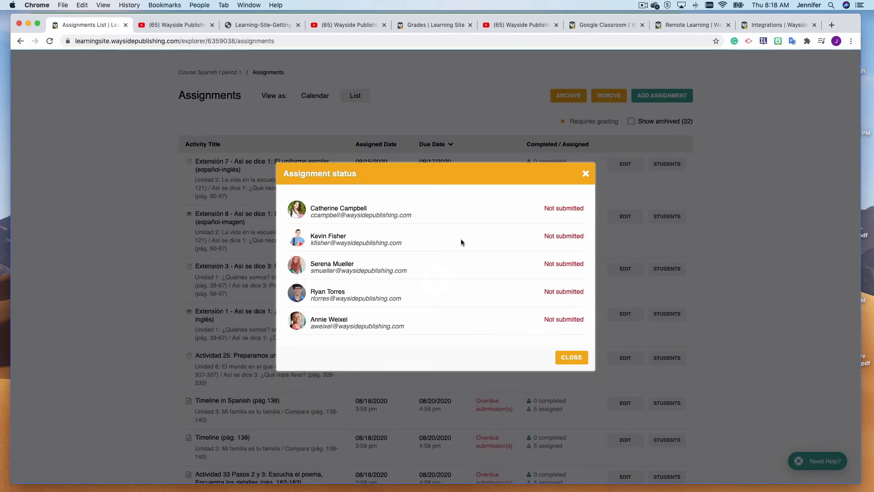
click(564, 355)
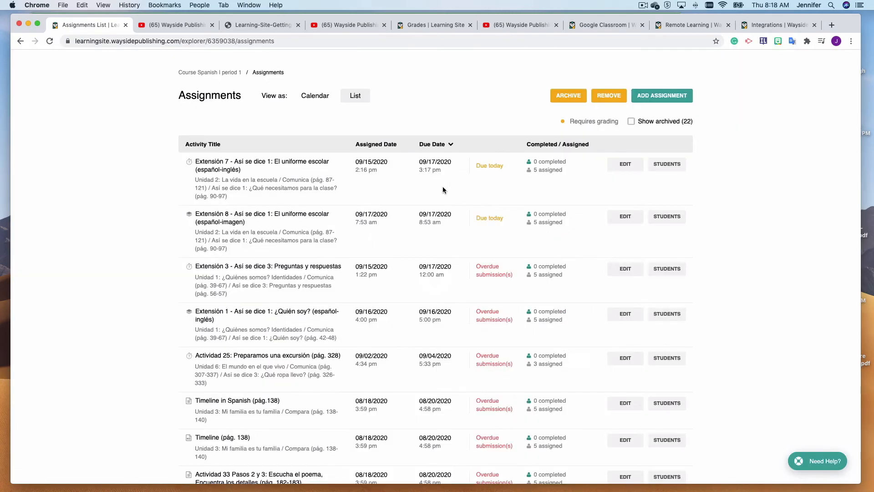
scroll(480, 186, up, 1)
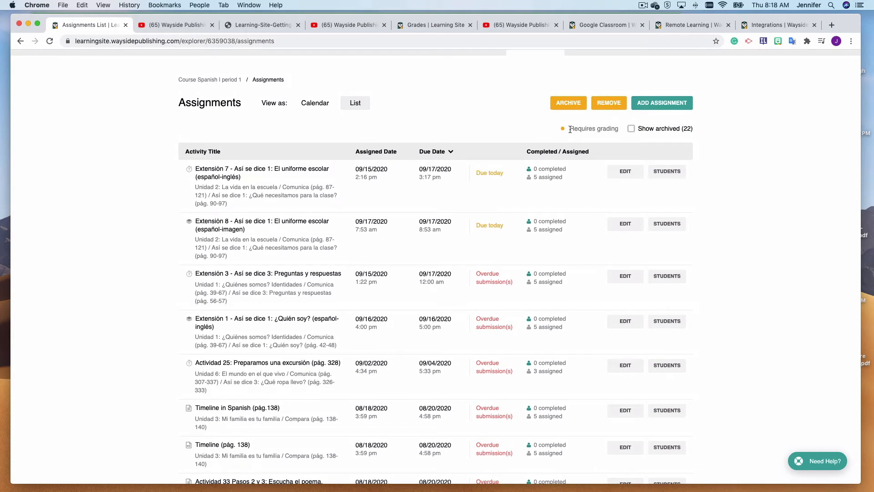
Check the September 2020 assignment calendar entries for the 17th and Actividad 25 on the 4th, and return to the list view.
click(321, 106)
click(502, 330)
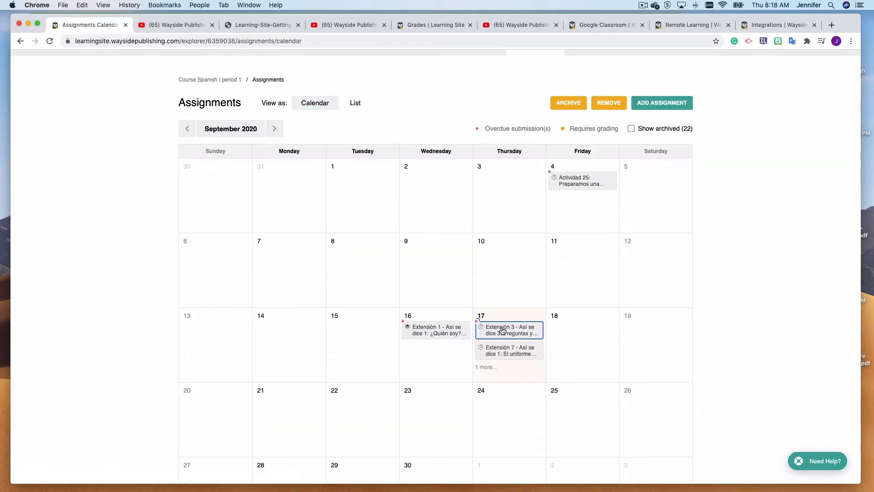
click(490, 351)
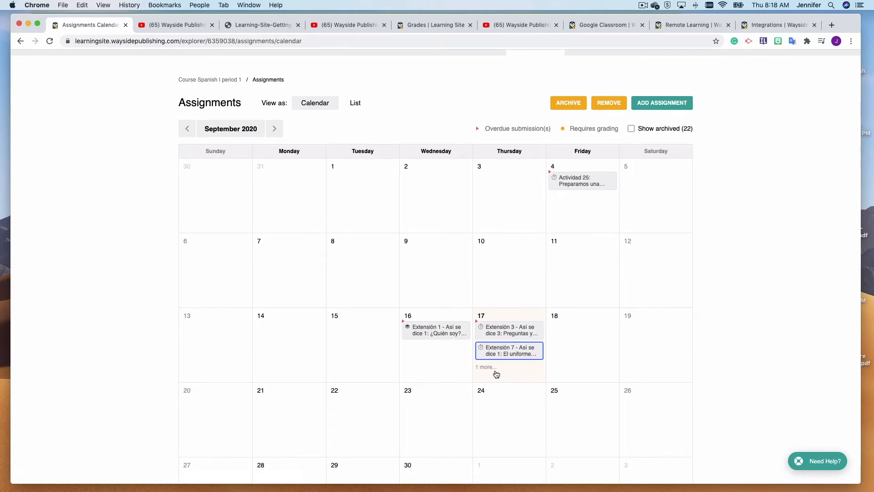
click(495, 371)
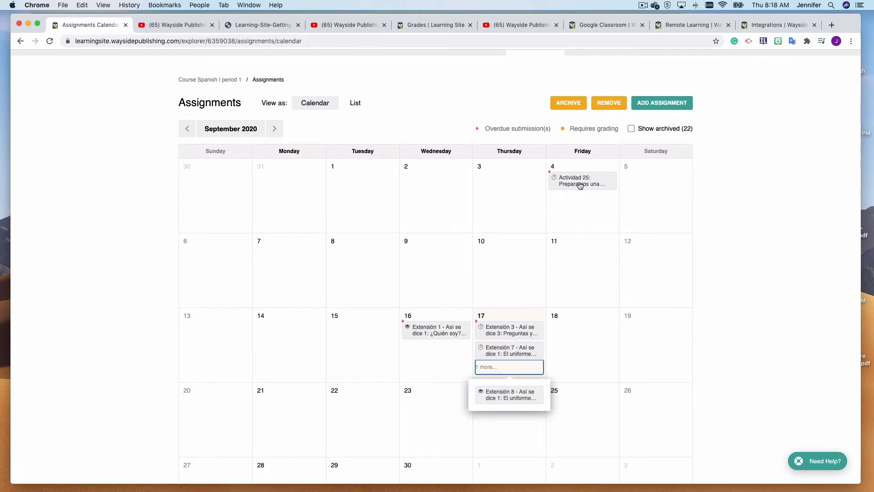
click(580, 186)
scroll(593, 190, up, 3)
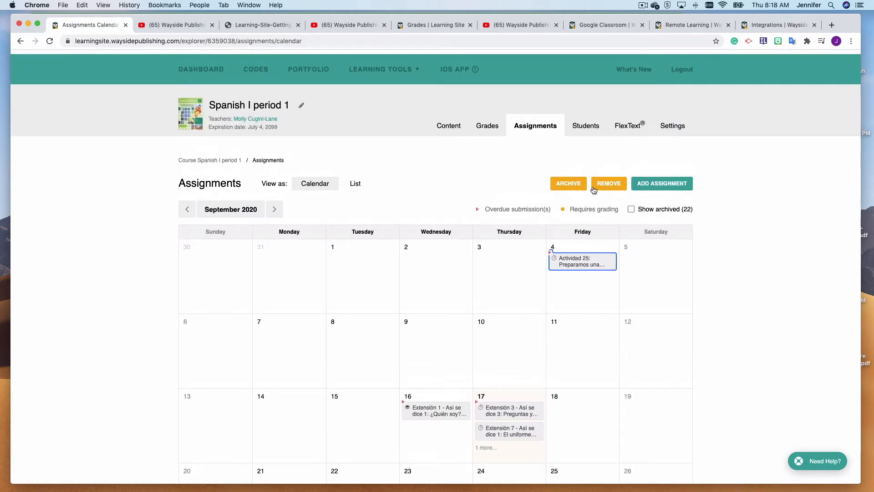
click(347, 181)
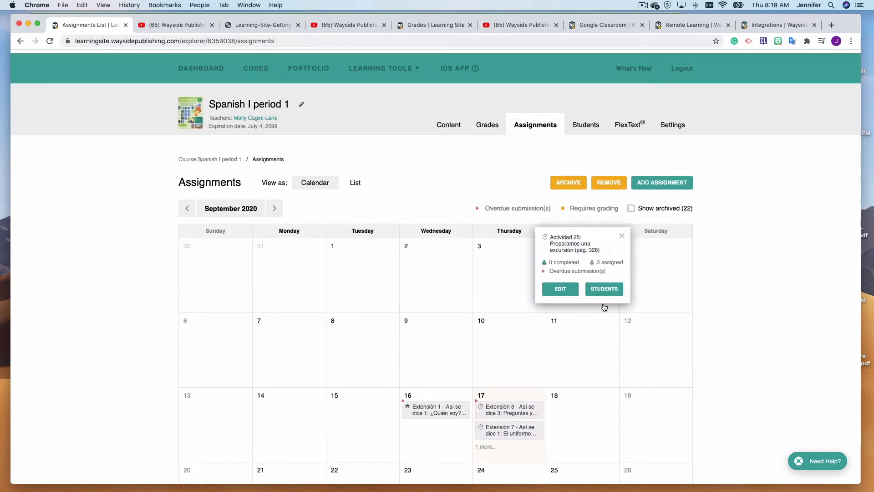
Start a new assignment and filter the course content to items not assigned to any students.
click(676, 183)
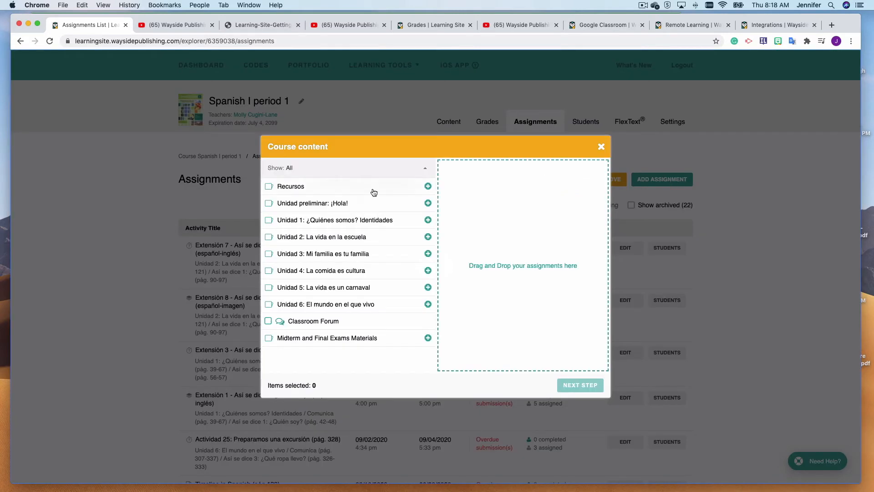
click(427, 168)
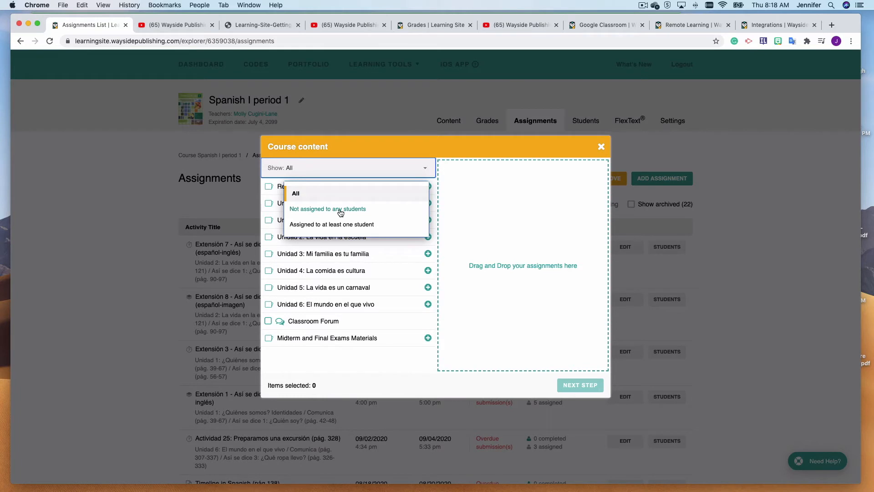
click(341, 210)
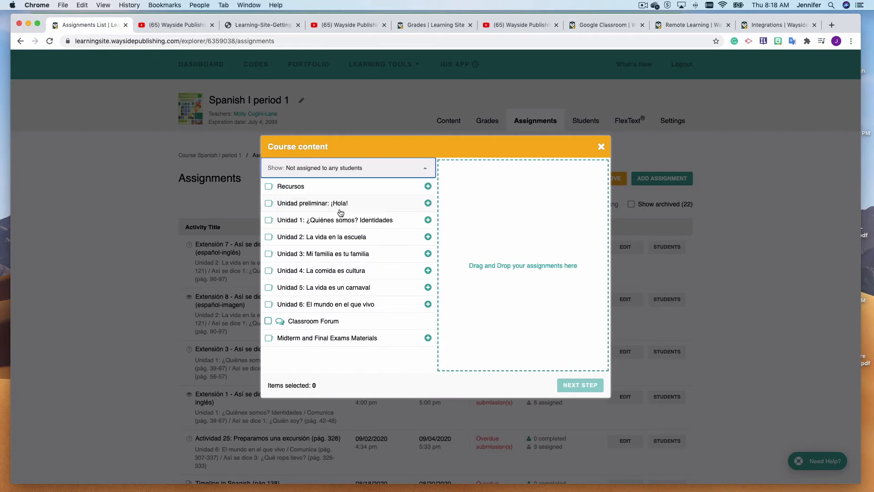
Select both Timeline (pág. 250) items from Compara in Unidad 5: La vida es un carnaval for the assignment.
click(309, 290)
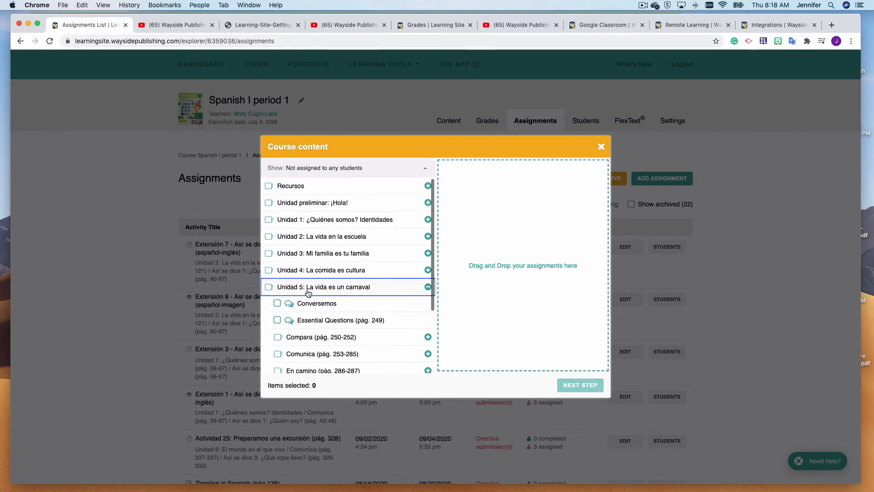
scroll(304, 280, down, 3)
click(300, 269)
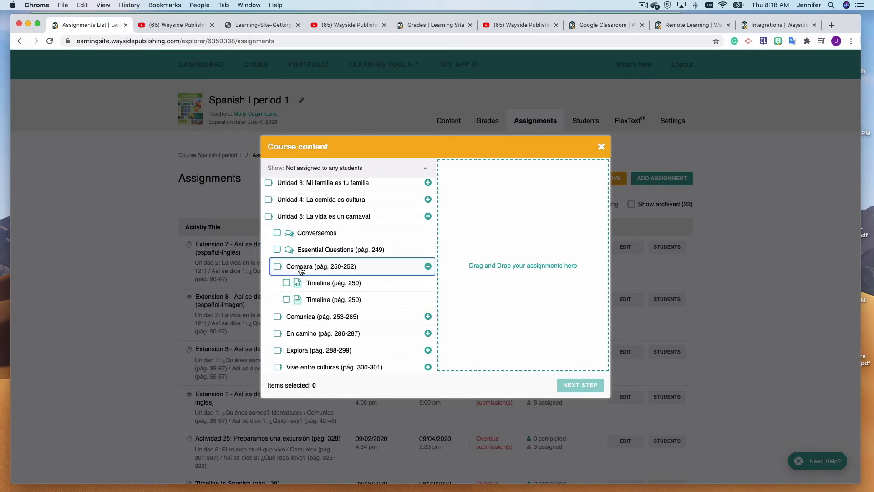
drag(321, 283, 450, 229)
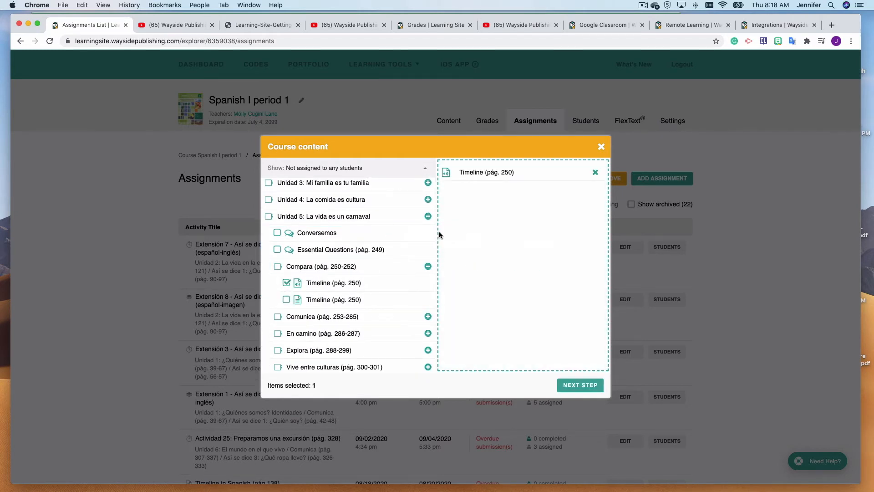
drag(339, 300, 467, 229)
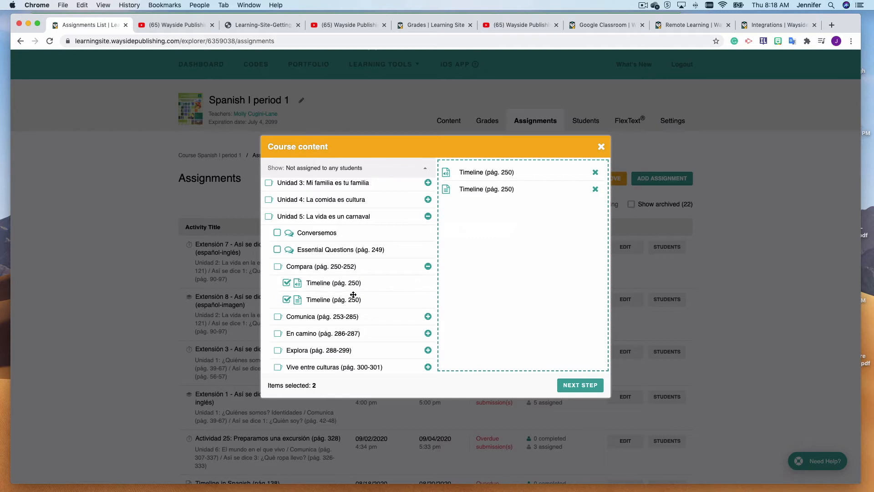
From En camino, add the first Actividad 34 Pasos 1-2, both Actividad 35 items, the first Actividad 36 item and Actividad 37 Paso 1, and confirm the selection.
click(317, 334)
scroll(318, 325, down, 3)
drag(318, 287, 467, 230)
drag(310, 315, 474, 234)
click(286, 338)
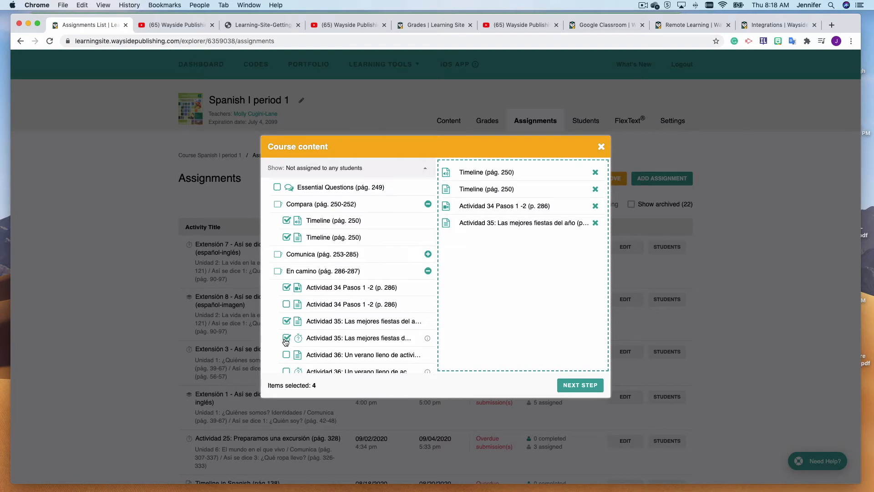
click(286, 354)
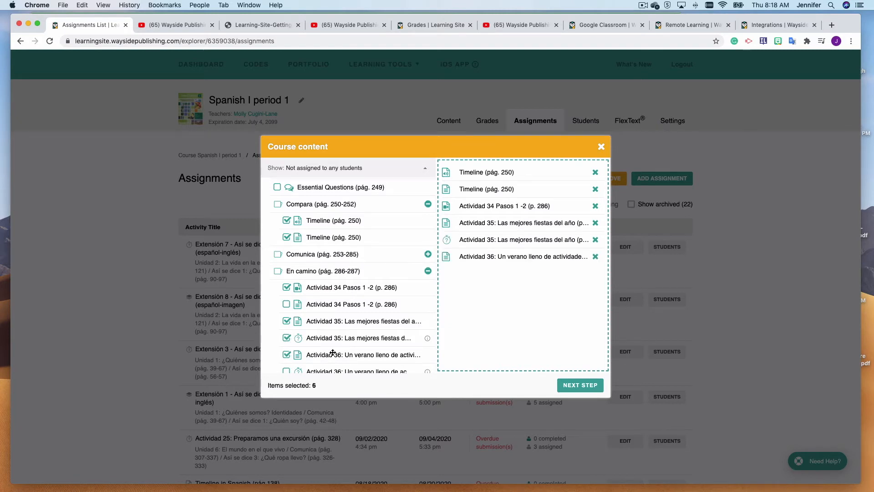
scroll(368, 342, down, 3)
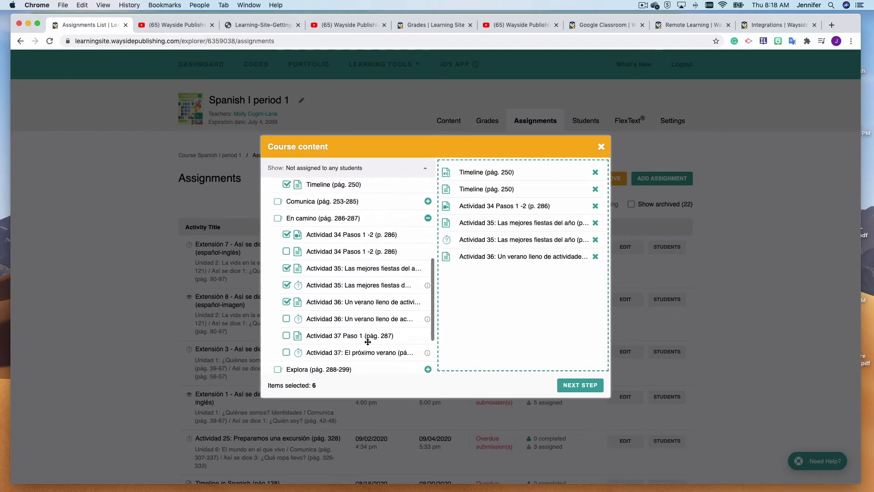
click(287, 337)
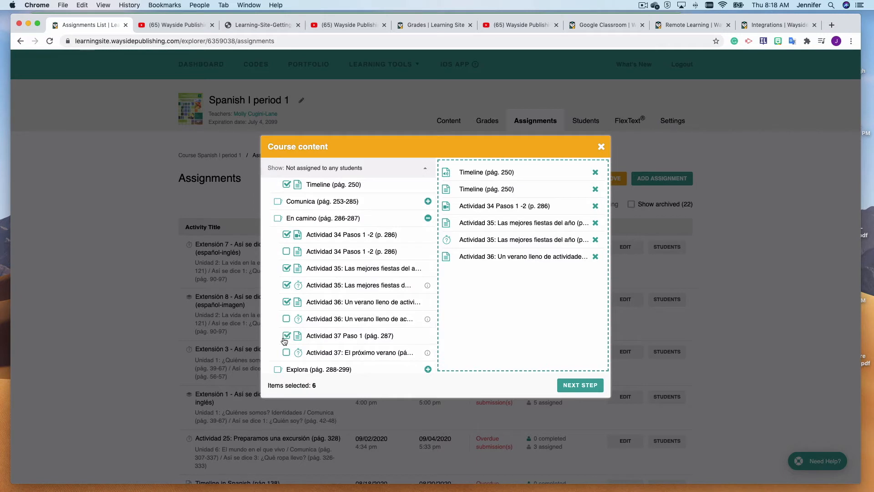
click(566, 387)
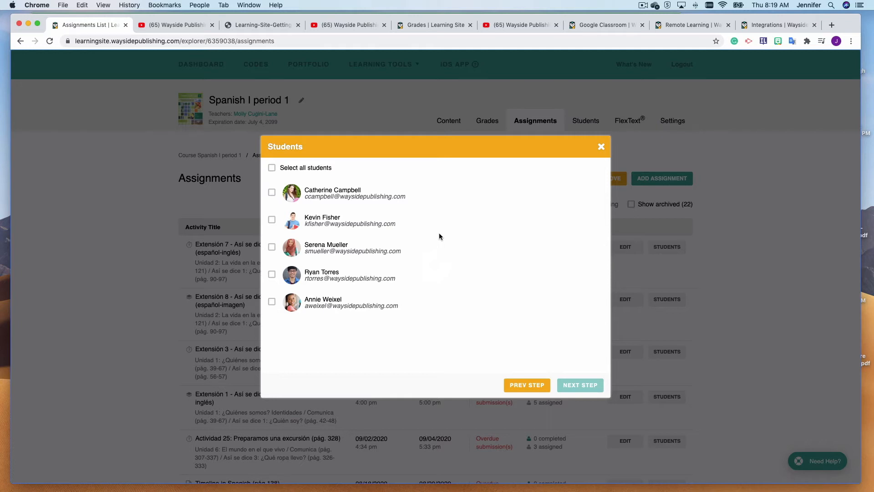
Assign the selected activities to all students immediately, with a due date of 09/24/2020.
click(272, 168)
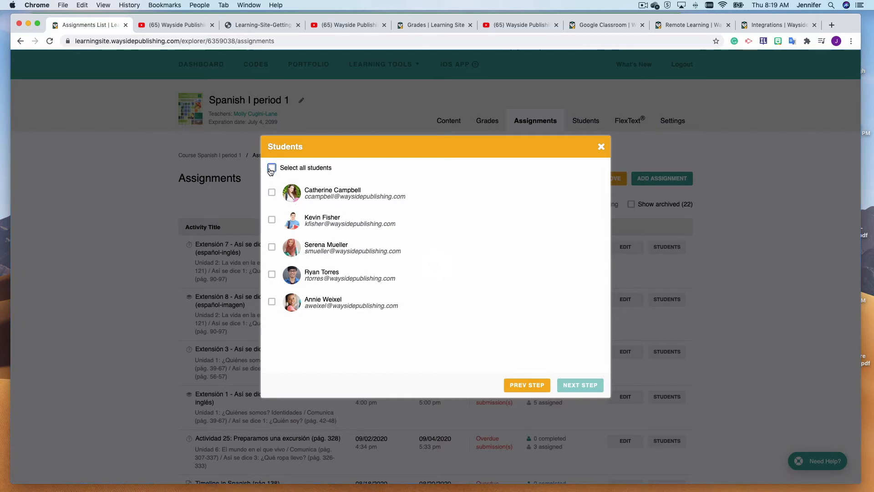
click(572, 384)
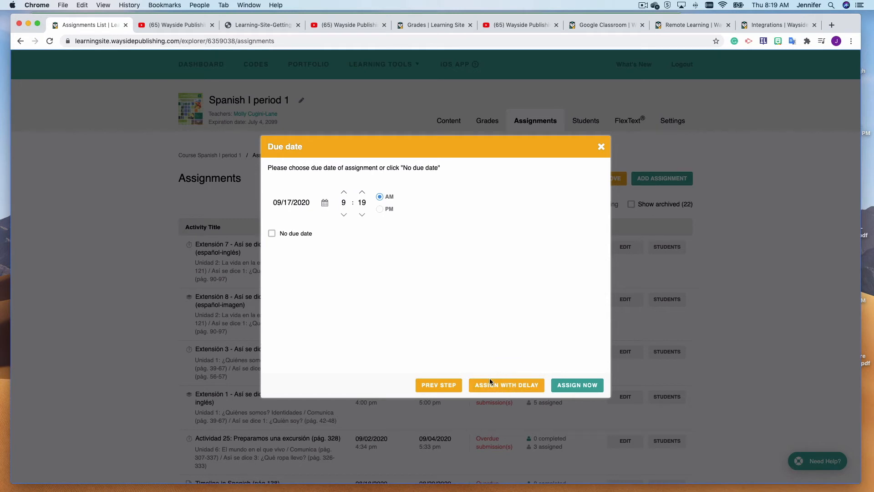
click(326, 203)
click(355, 285)
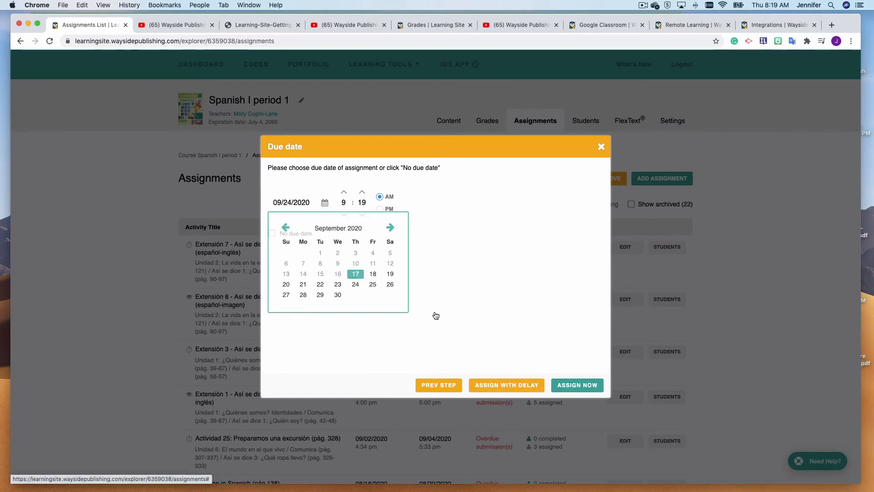
click(567, 385)
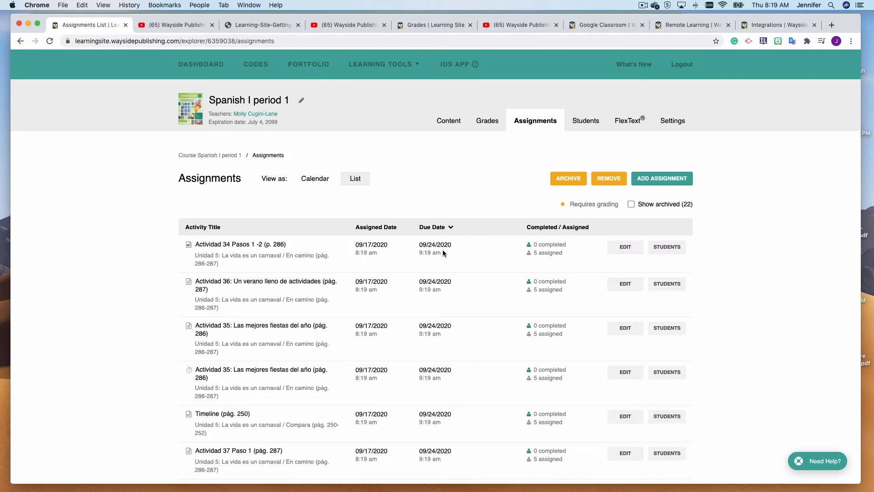
View the assignments as a calendar and check the September 2020 entries, including those due on the 24th.
click(314, 182)
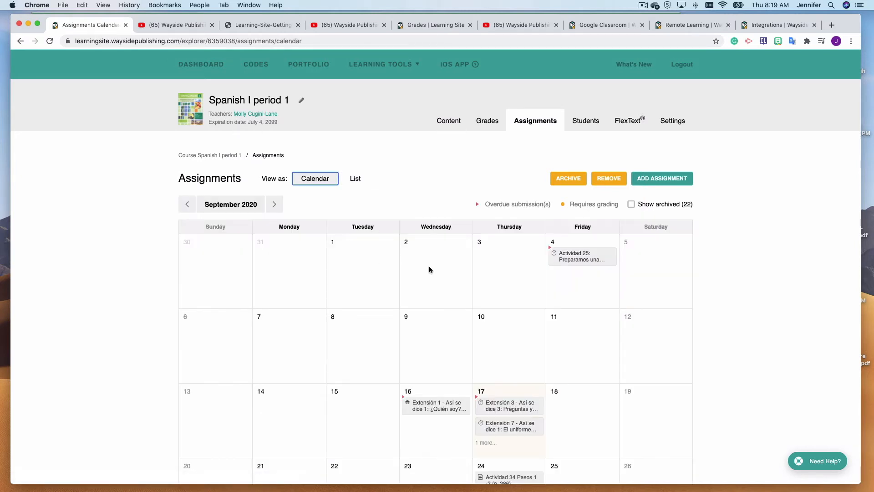
scroll(429, 266, down, 5)
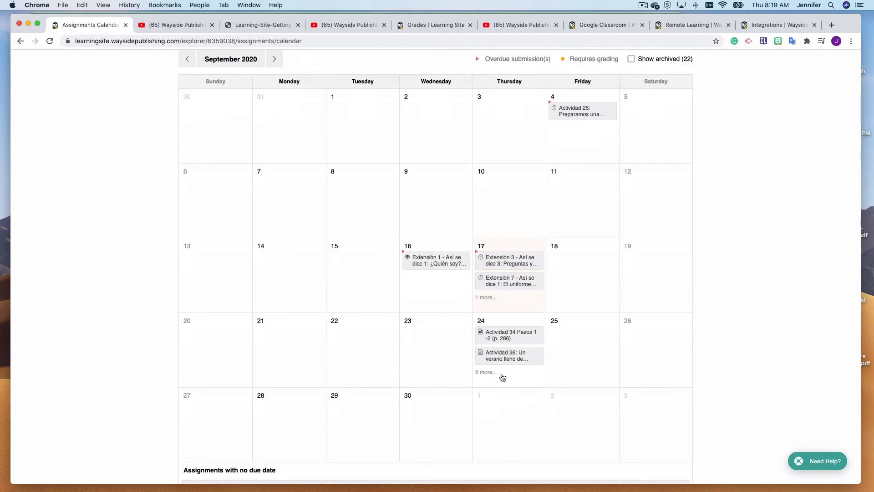
scroll(515, 356, up, 5)
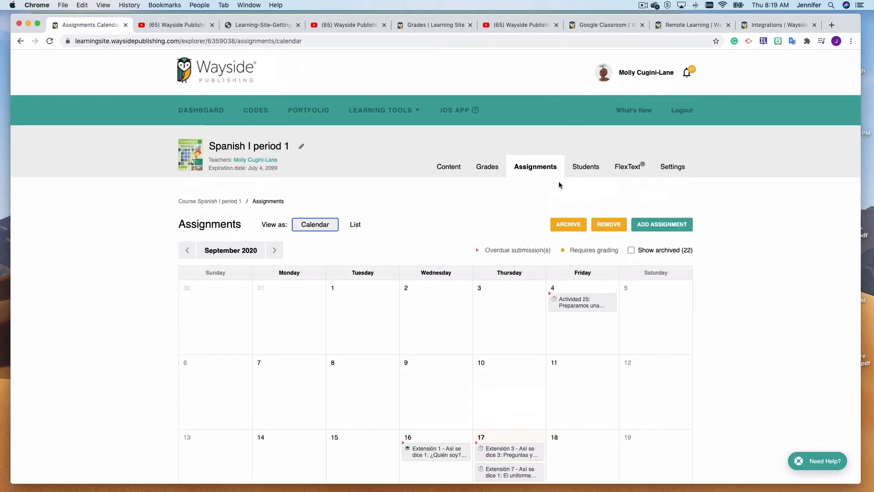
scroll(497, 451, down, 2)
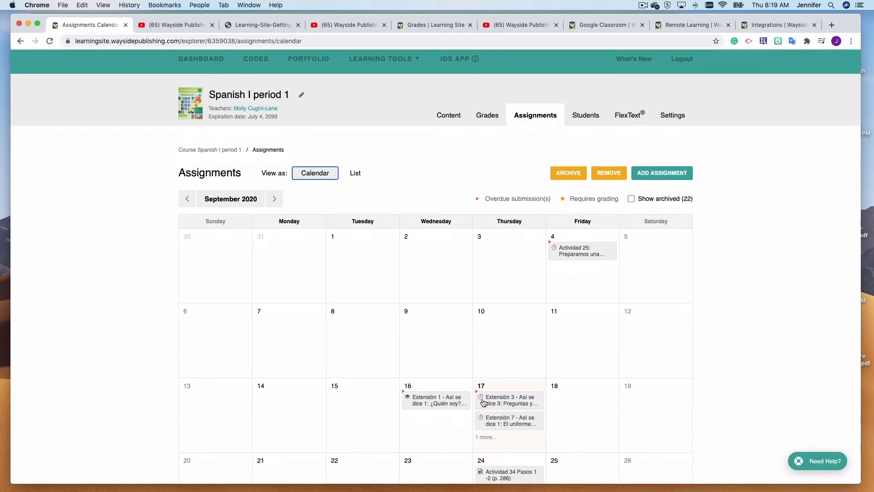
scroll(516, 337, up, 2)
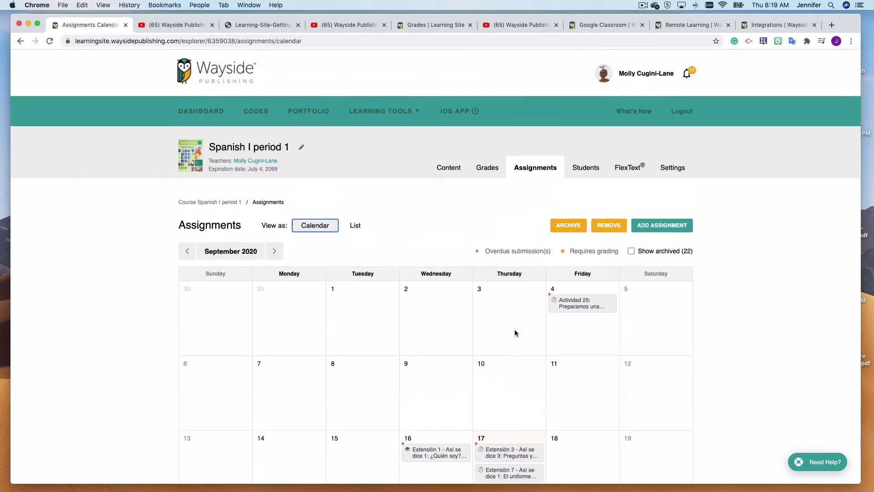
Open the course gradebook, look across the activity grades, and view the status legend and the available filters.
click(486, 173)
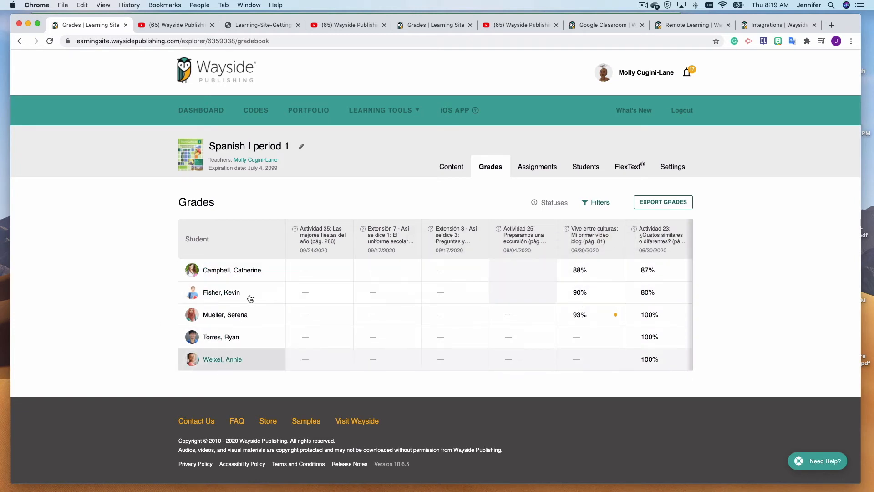
scroll(484, 311, right, 2)
scroll(484, 311, right, 10)
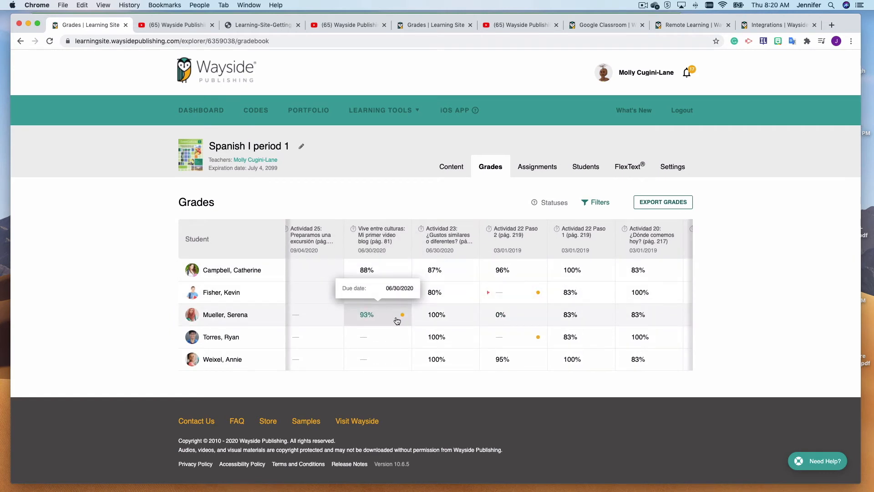
mouse_move(556, 204)
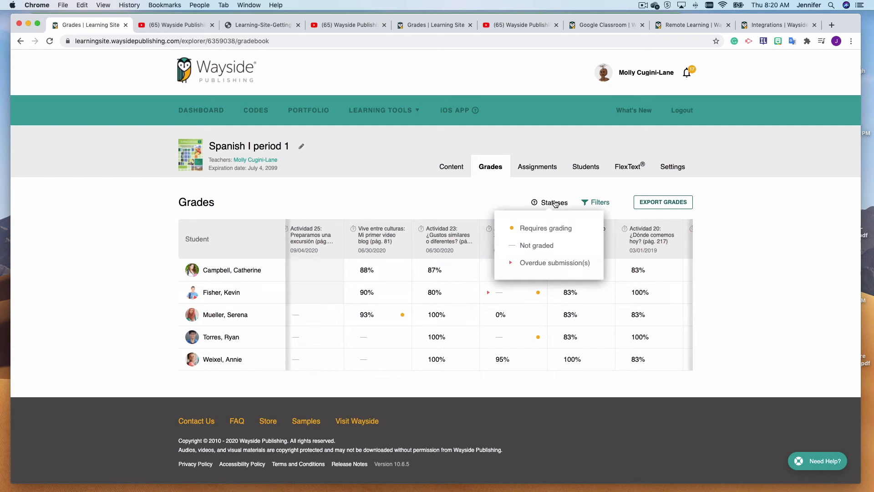
click(606, 203)
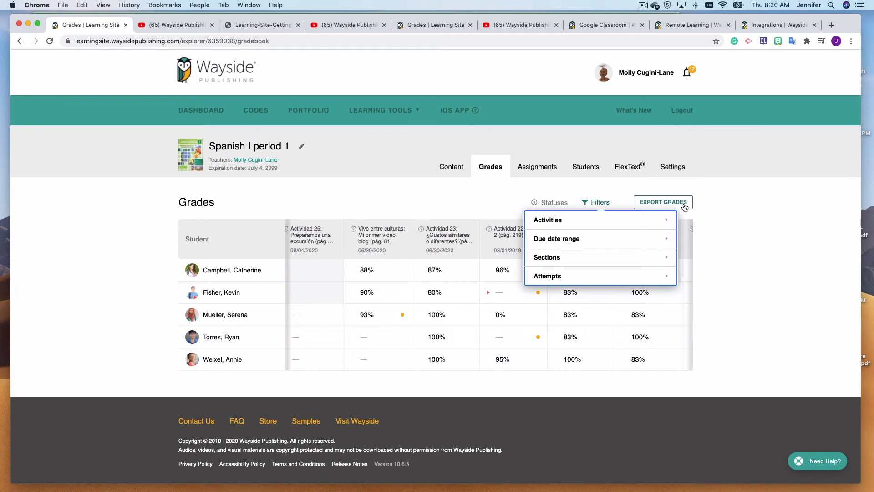
Open the third student's Actividad 23 attempt from the gradebook and view its status legend, total grade editor and teacher feedback editor.
click(443, 316)
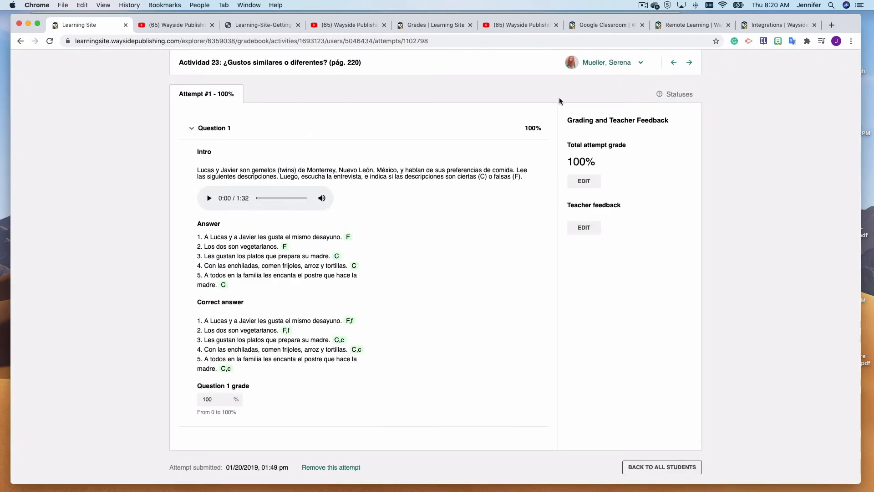
mouse_move(681, 97)
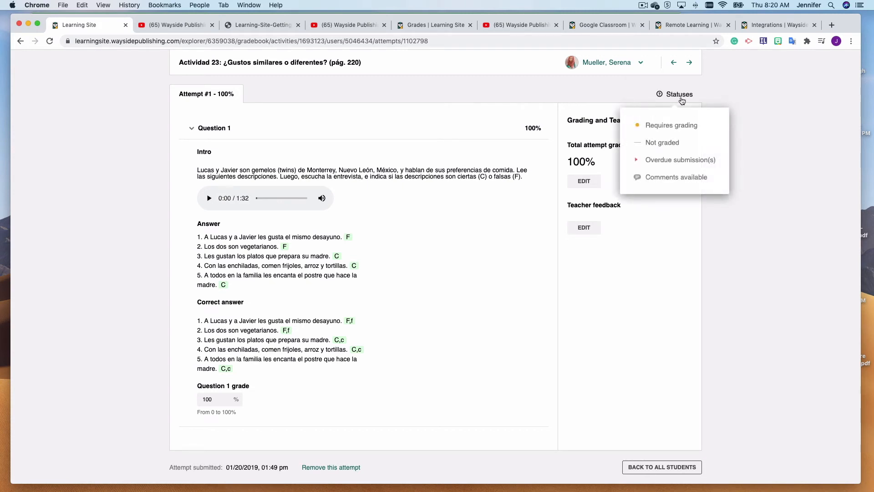
click(582, 183)
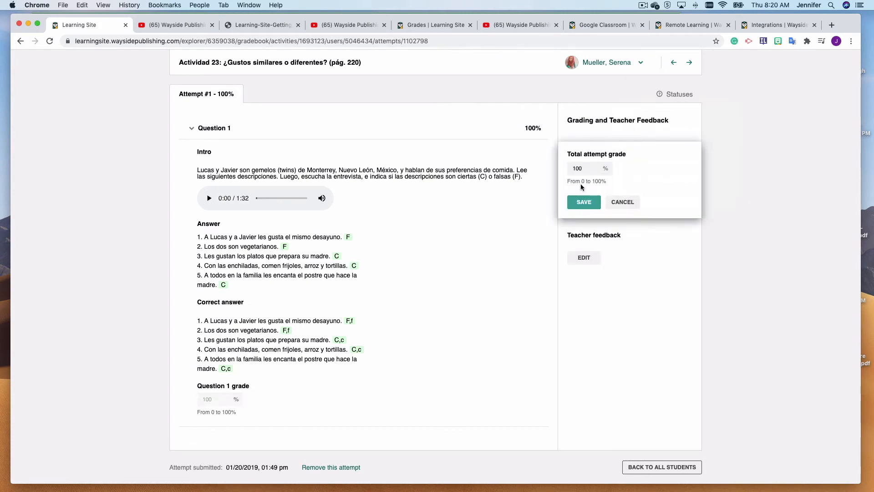
click(587, 263)
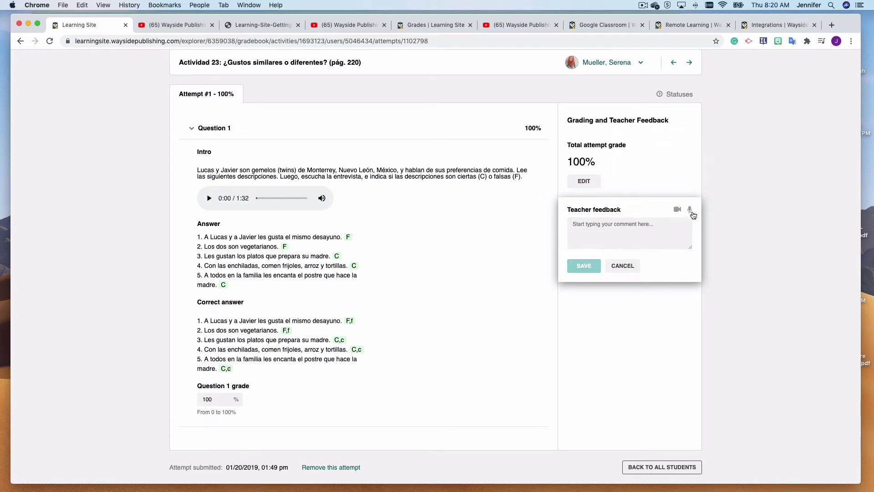
click(621, 230)
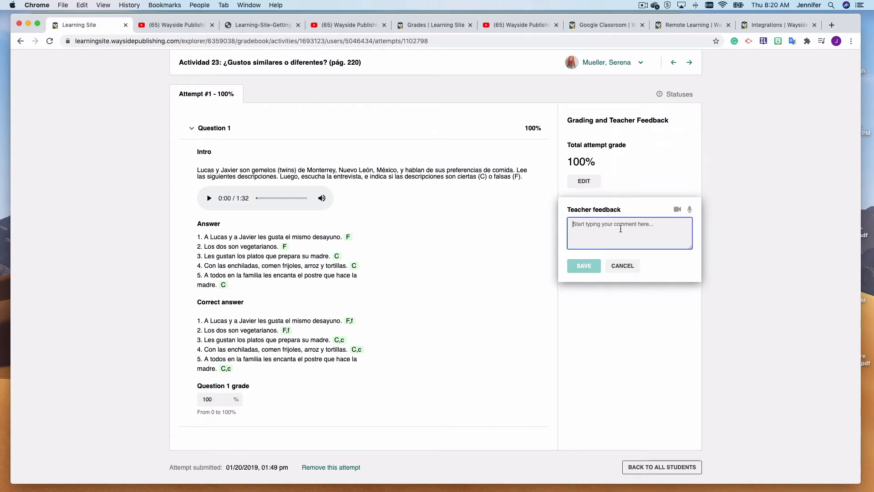
Browse other students' attempts at Actividad 23 and return to the gradebook of all students.
click(641, 63)
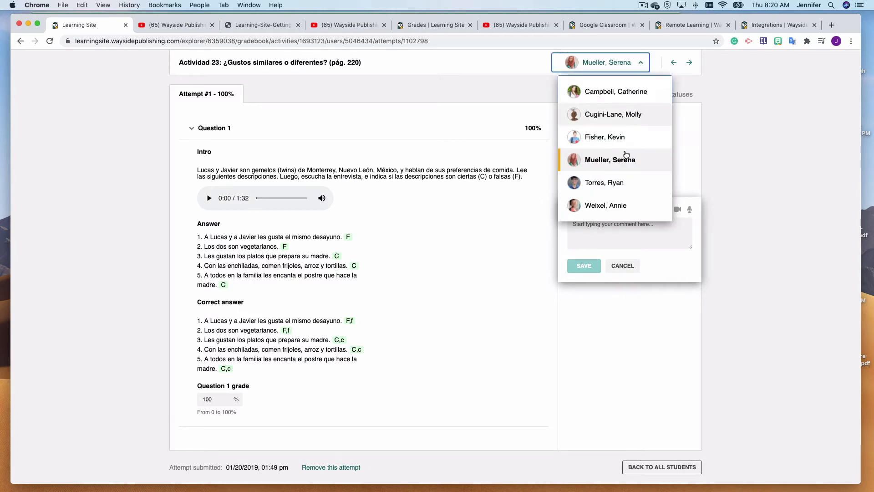
click(690, 62)
click(691, 61)
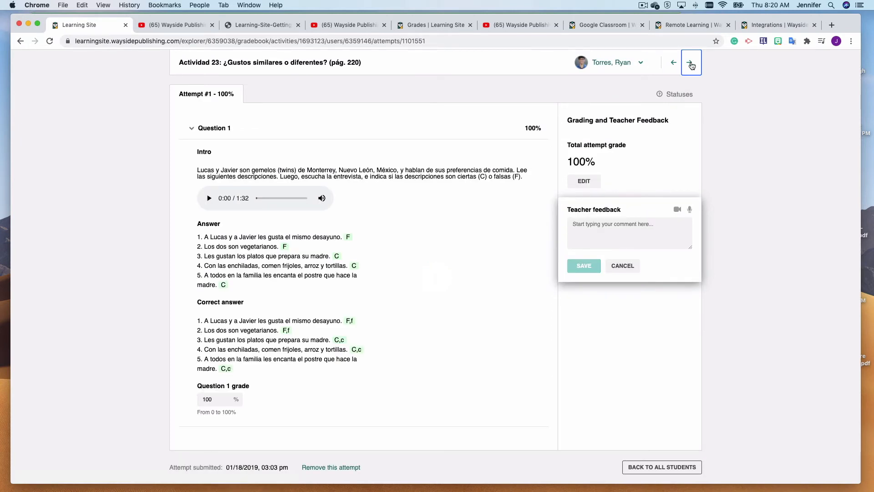
mouse_move(678, 105)
click(678, 469)
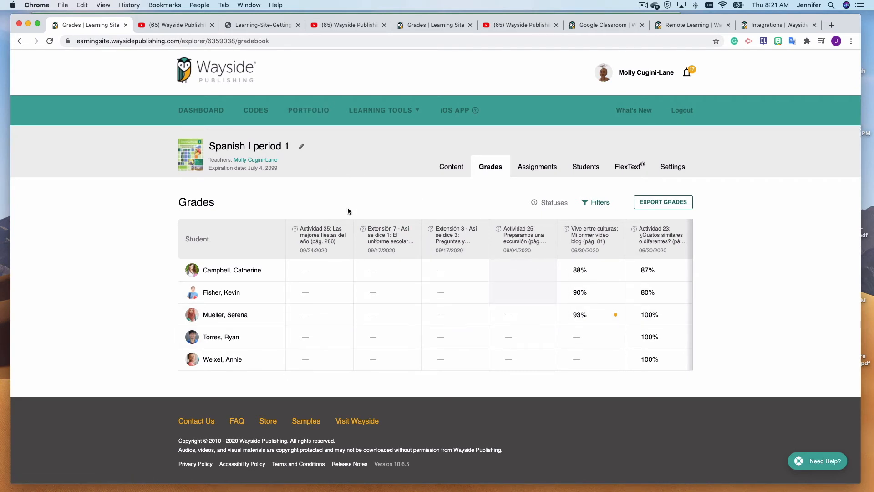
Open the students' portfolios for Spanish I period 1.
click(305, 112)
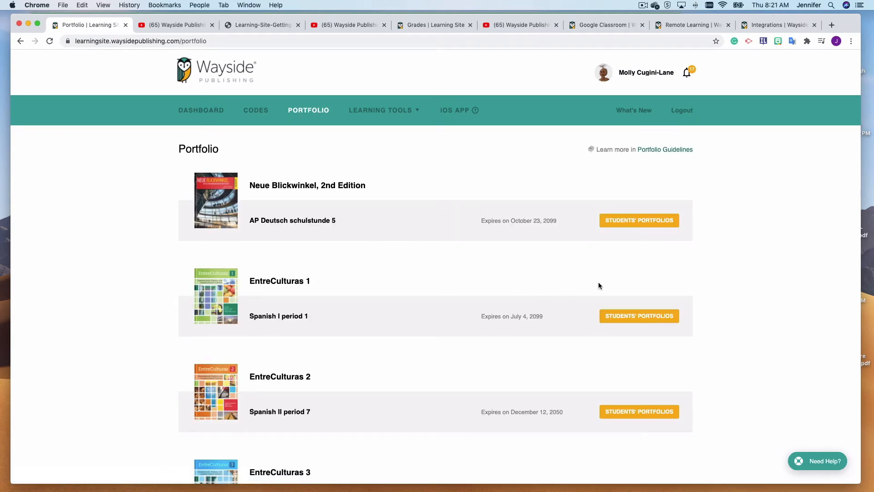
click(623, 316)
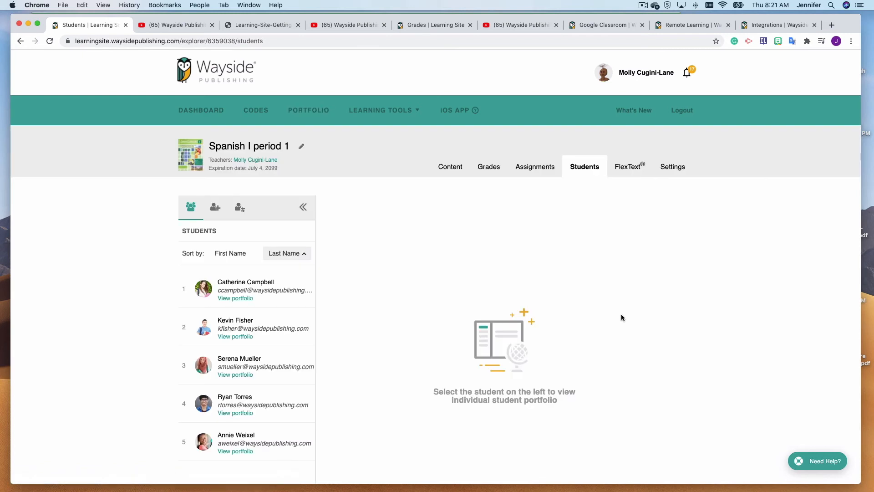
Open the first student's portfolio and examine the evidence and comments on the first can-do statement.
click(235, 298)
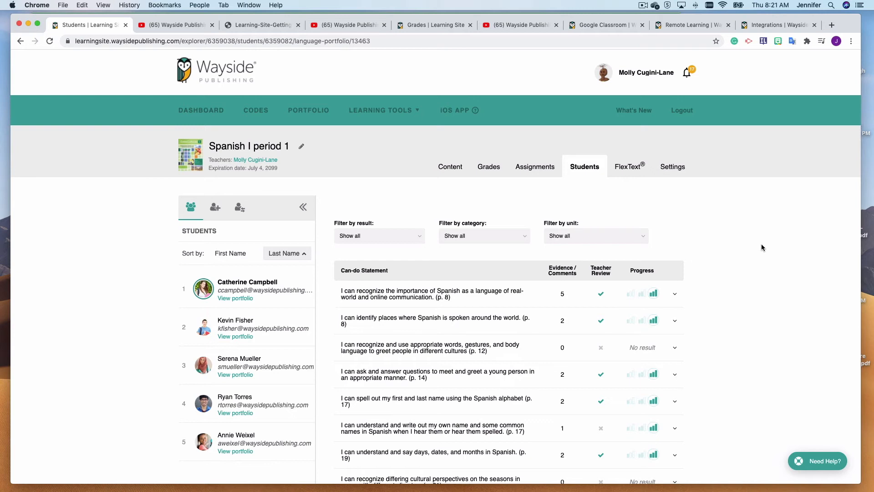
click(673, 295)
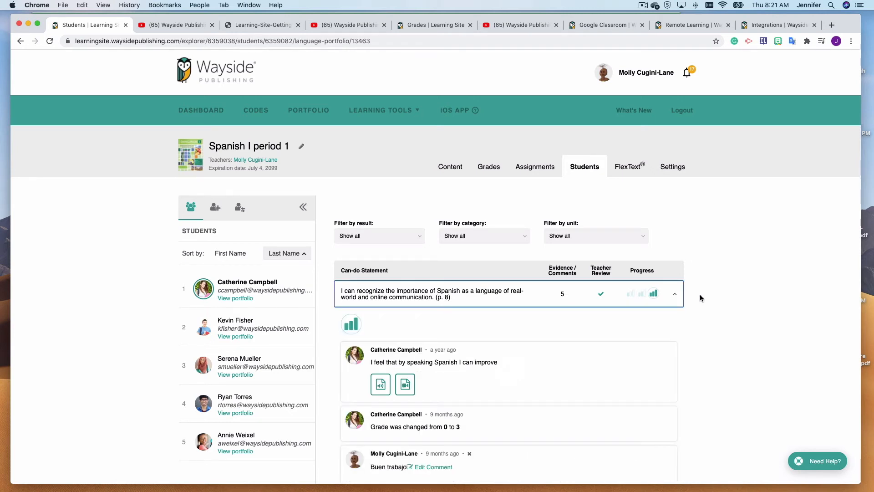
scroll(700, 298, down, 3)
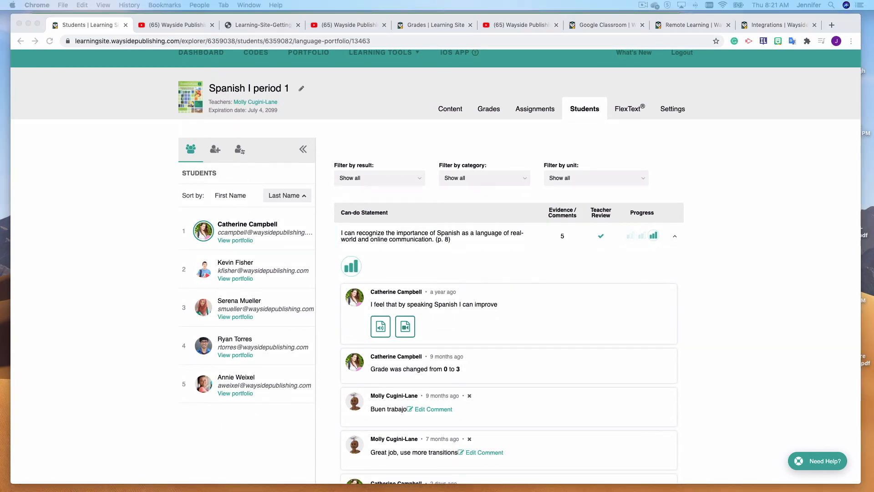
scroll(410, 326, down, 2)
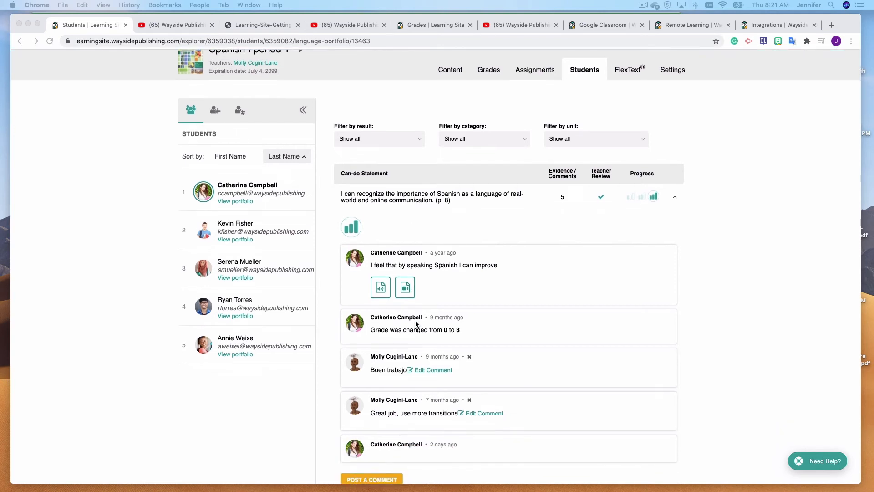
scroll(415, 324, down, 2)
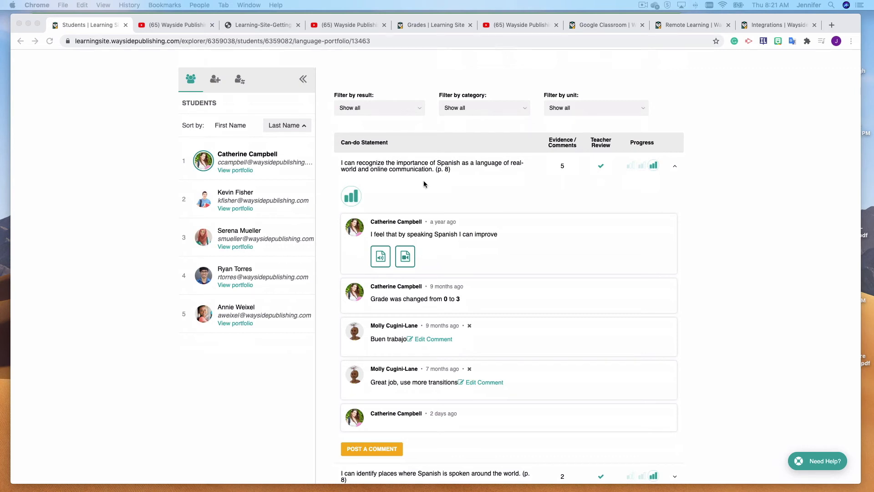
scroll(436, 310, down, 4)
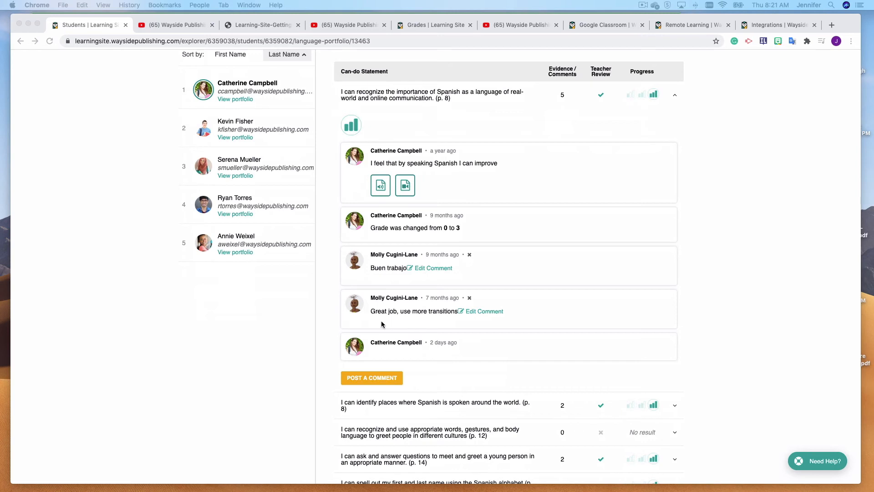
Open a new comment on the first can-do statement and view its file, recording and video recording options.
click(371, 378)
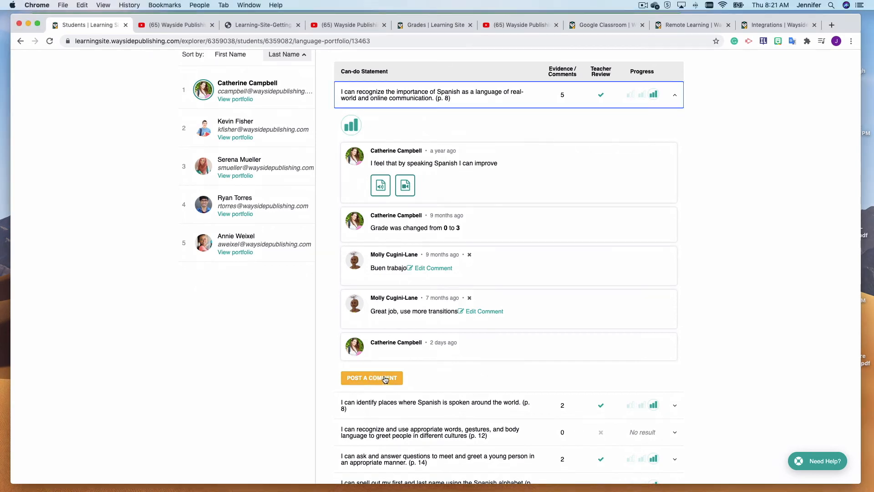
click(387, 378)
scroll(409, 376, down, 2)
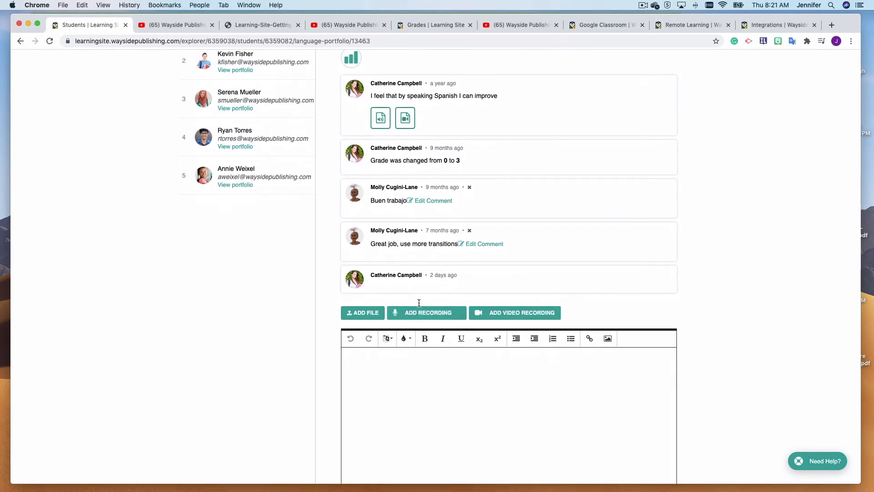
scroll(544, 350, up, 3)
scroll(542, 347, up, 5)
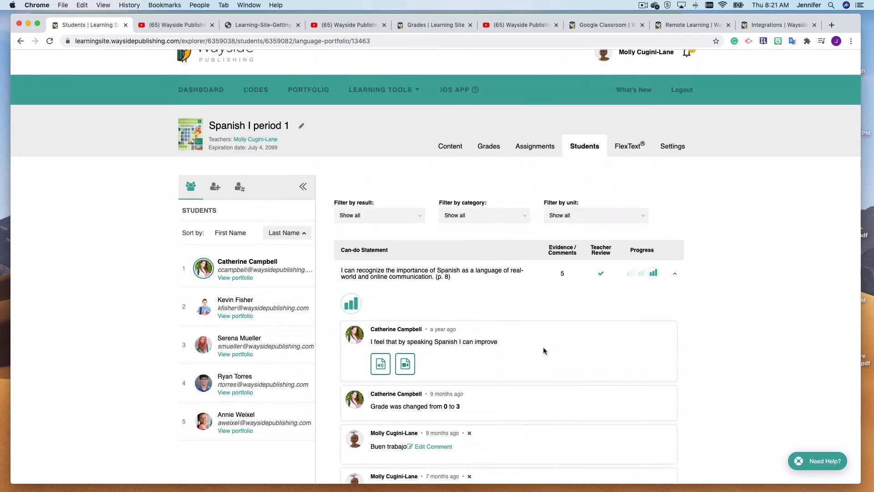
scroll(543, 347, down, 3)
scroll(543, 347, up, 3)
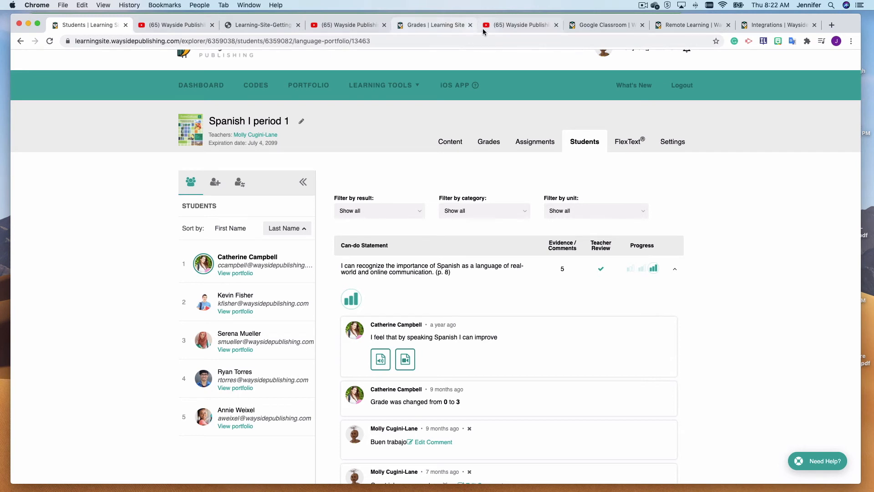
In the student gradebook, view the can-do statements available for adding "Mi primer video blog" to the portfolio, and close the list without adding it.
click(439, 27)
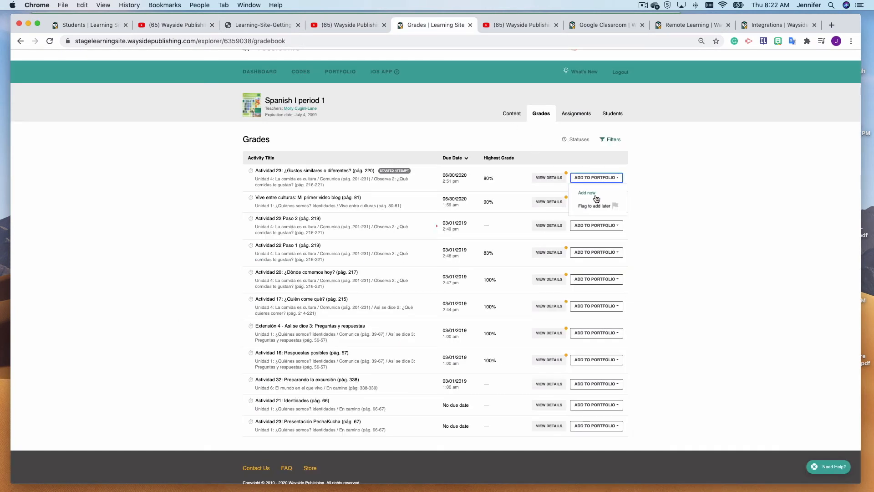
click(615, 209)
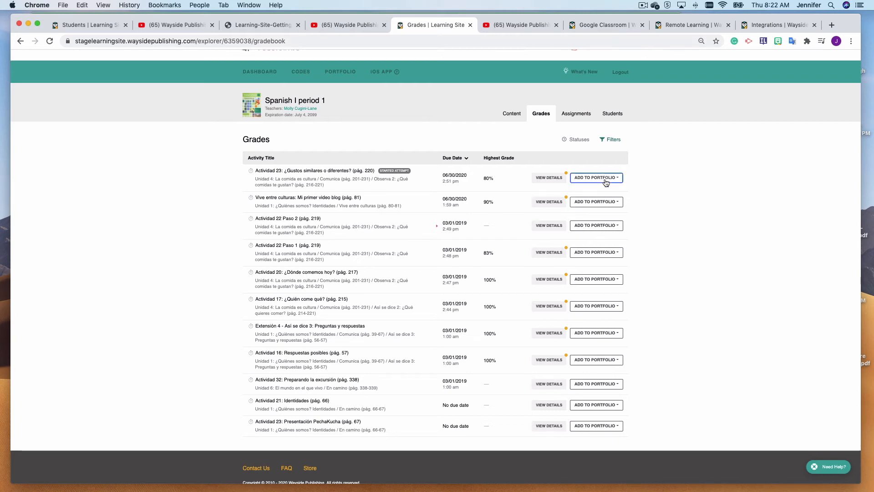
click(601, 202)
click(591, 218)
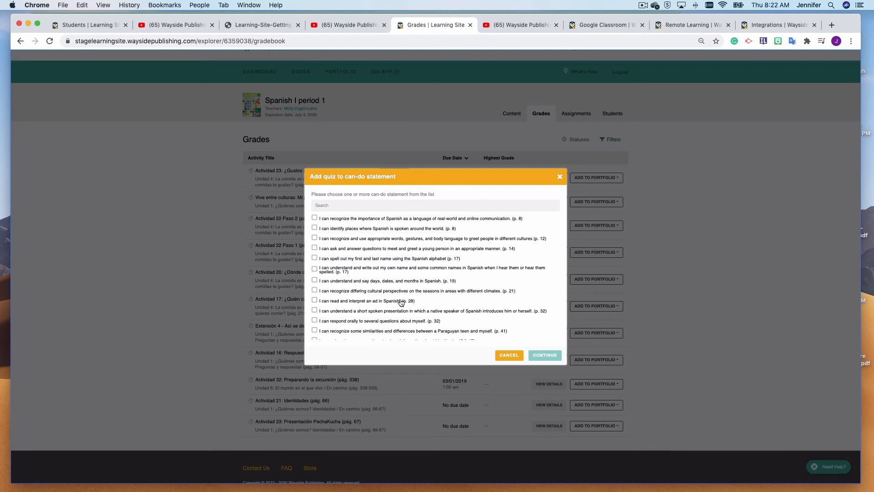
click(559, 176)
key(Return)
Return to the teacher's course page and open the Instructional Strategies Toolkit from the learning tools.
click(87, 25)
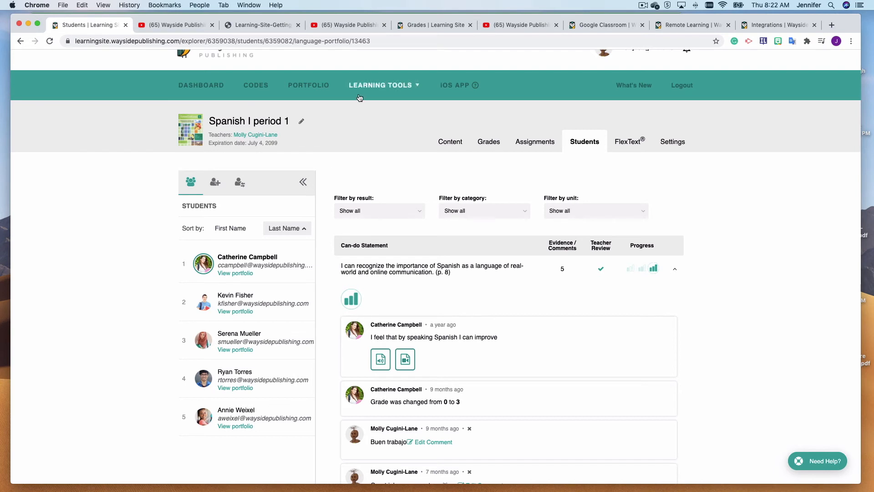
click(393, 90)
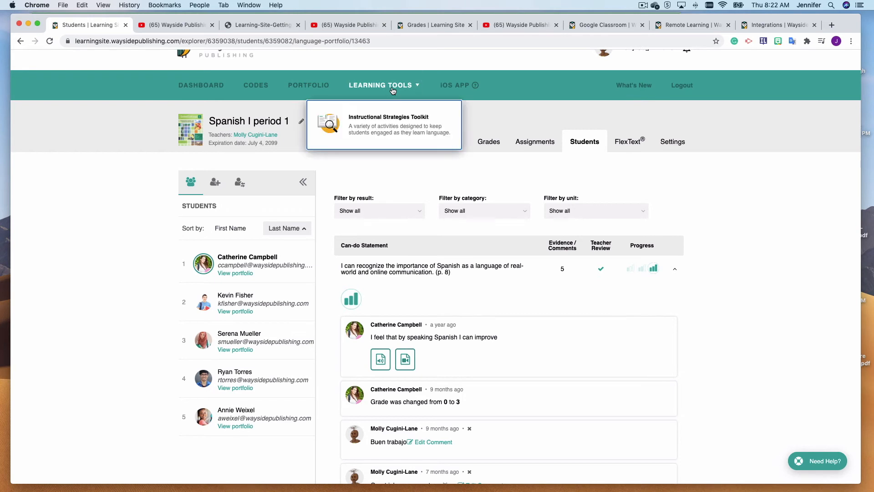
click(393, 119)
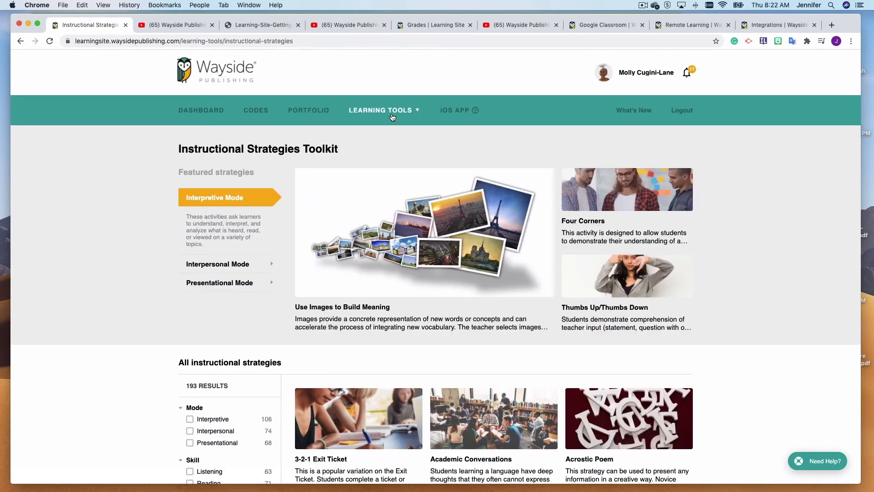
Browse the list of all instructional strategies and return to its filter categories.
scroll(565, 346, down, 5)
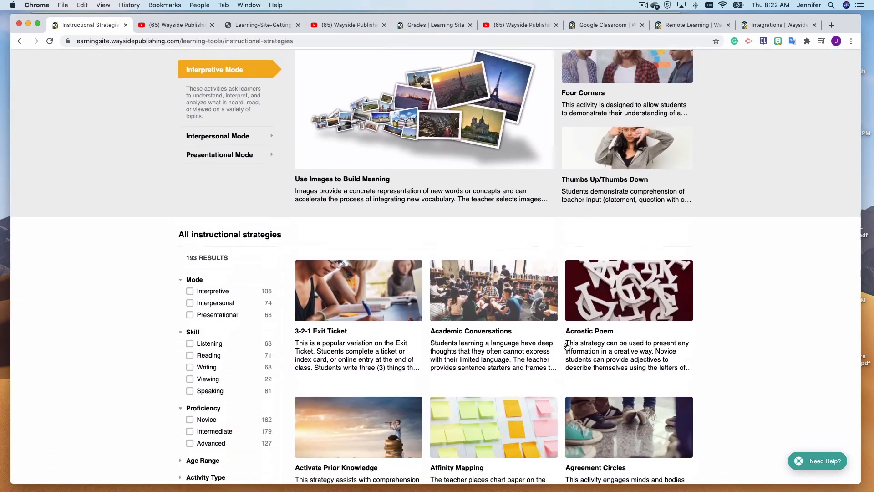
scroll(567, 347, down, 4)
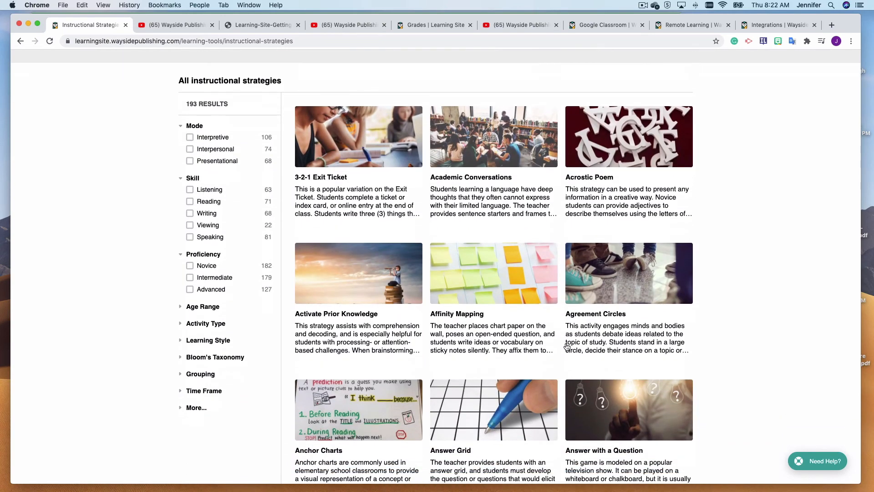
scroll(566, 347, down, 14)
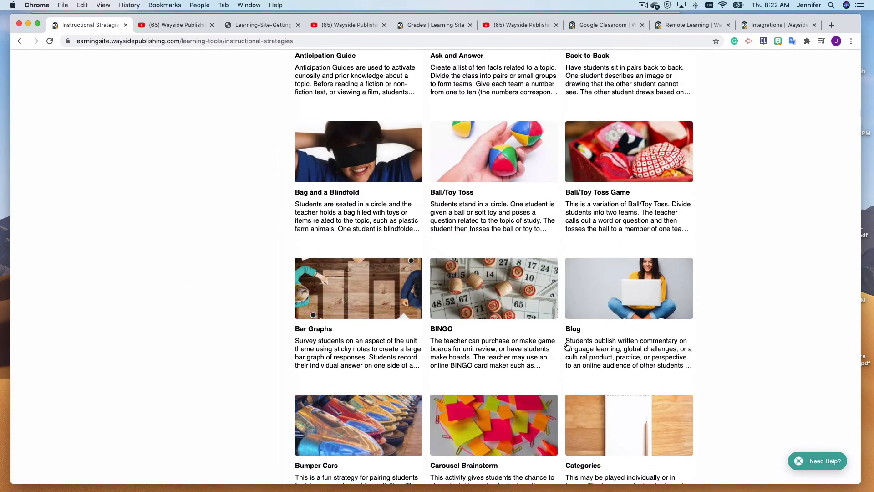
scroll(566, 346, down, 6)
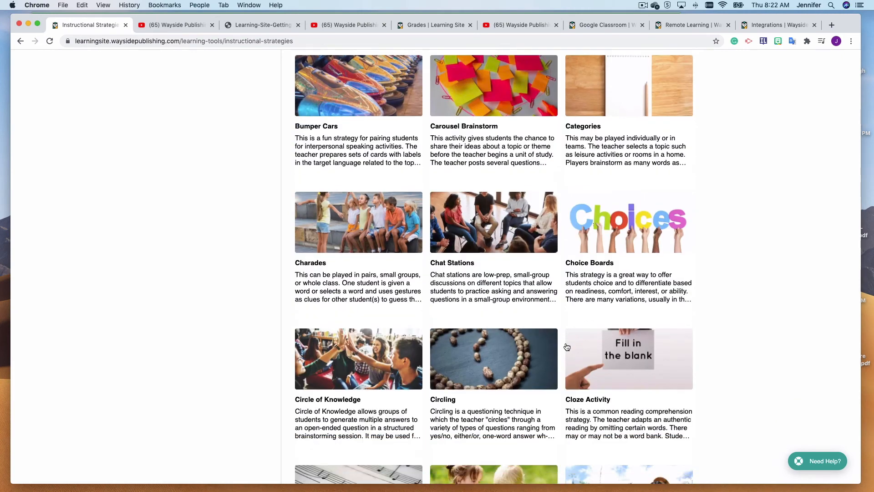
scroll(567, 347, down, 7)
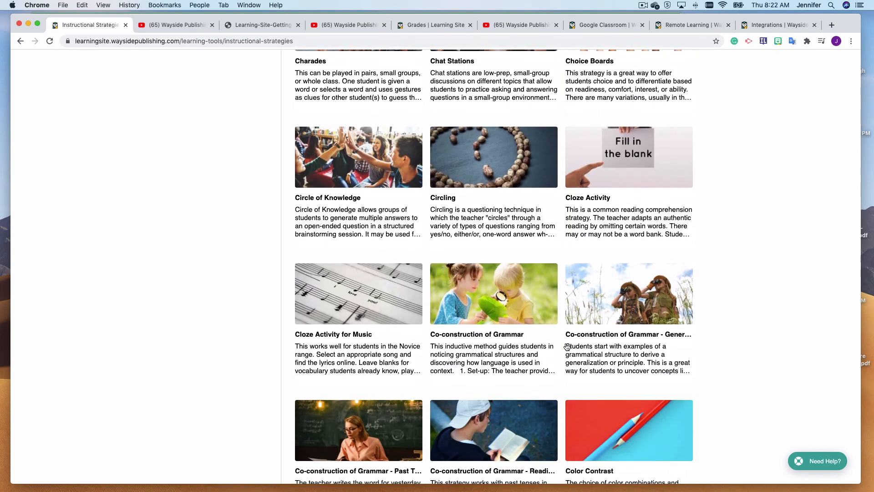
scroll(567, 347, down, 7)
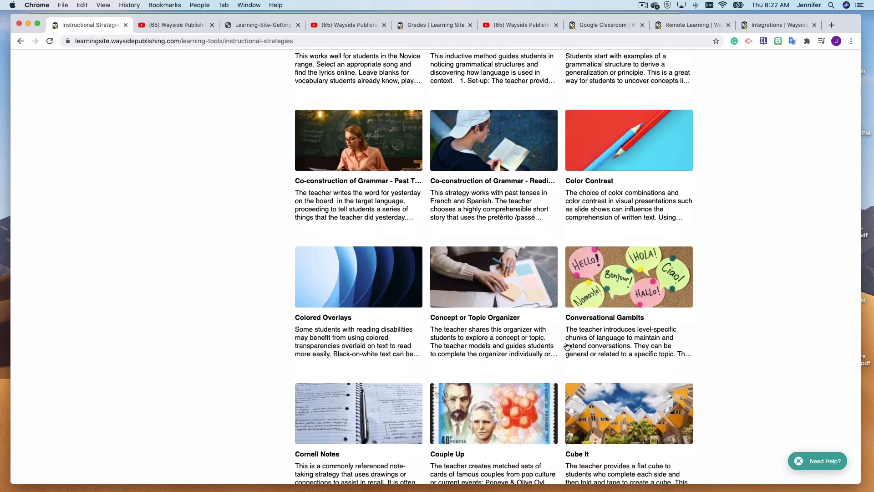
scroll(567, 347, down, 8)
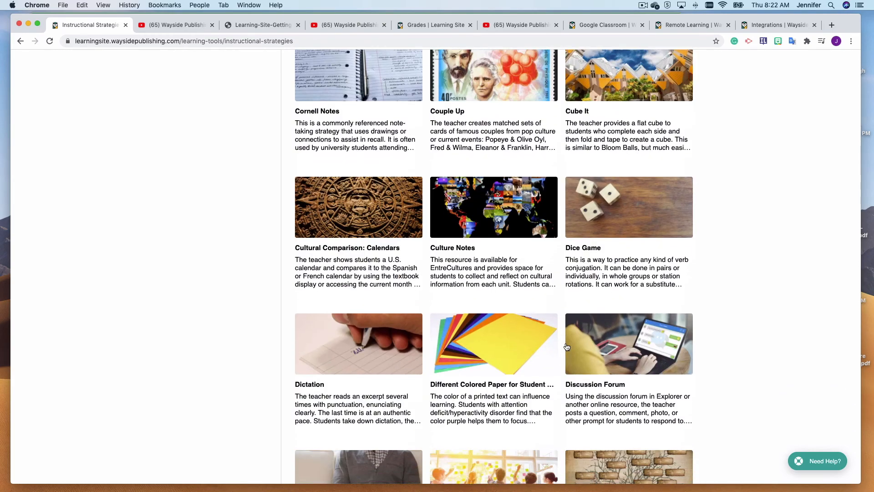
scroll(567, 347, up, 20)
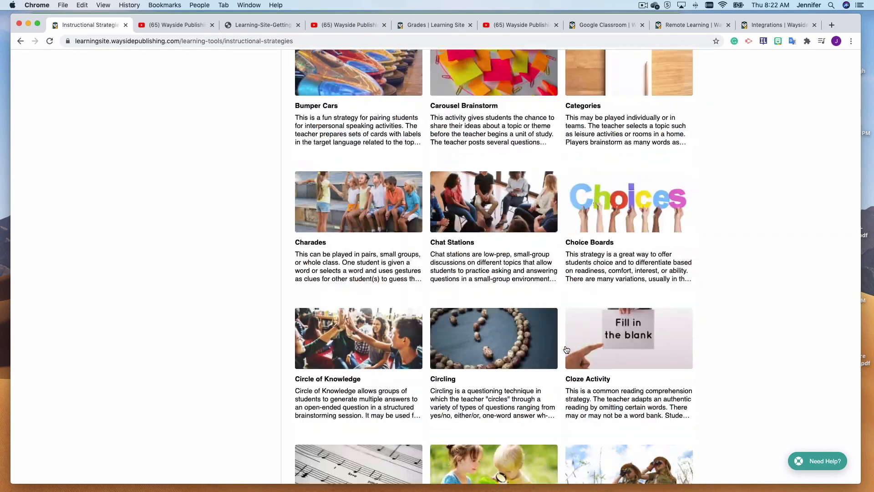
scroll(122, 311, down, 4)
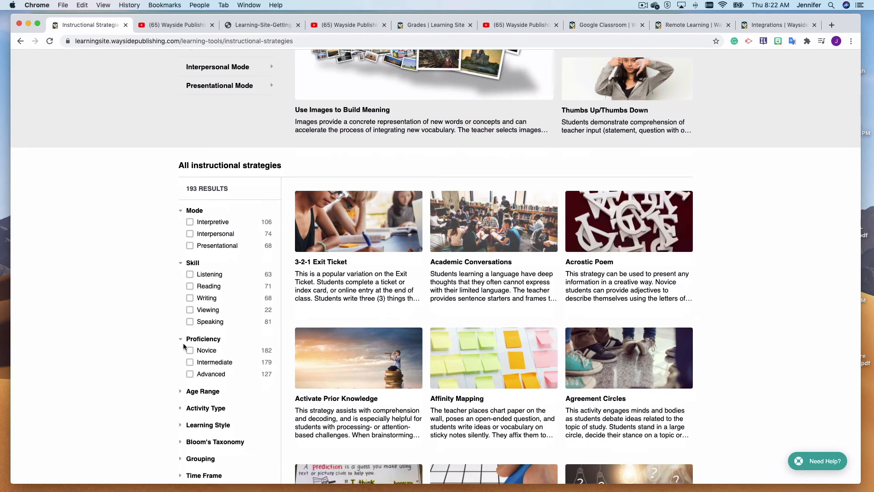
Expand the additional strategy filters, look over the Learning Style category, and return to the featured strategies.
scroll(216, 409, down, 2)
click(184, 406)
scroll(184, 408, down, 1)
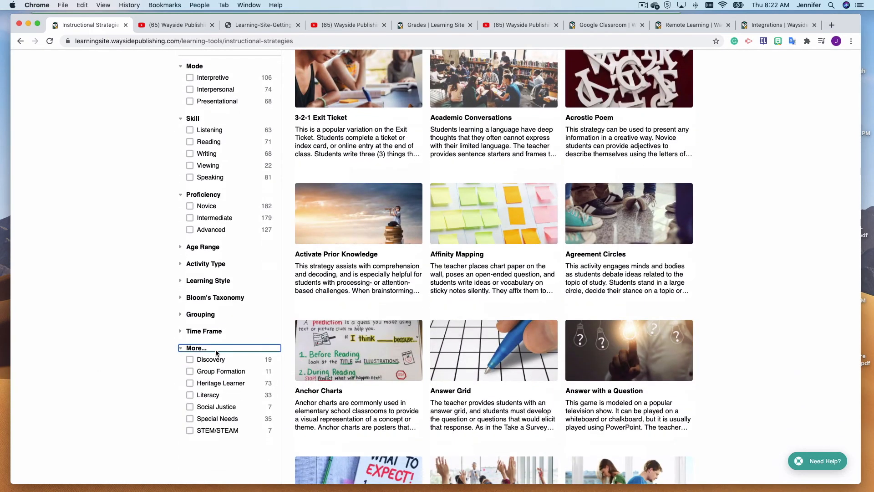
click(182, 285)
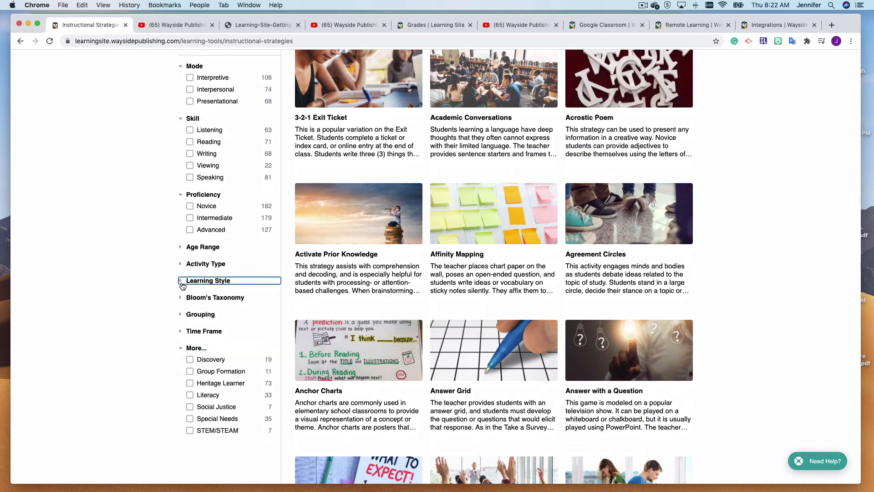
scroll(227, 299, up, 8)
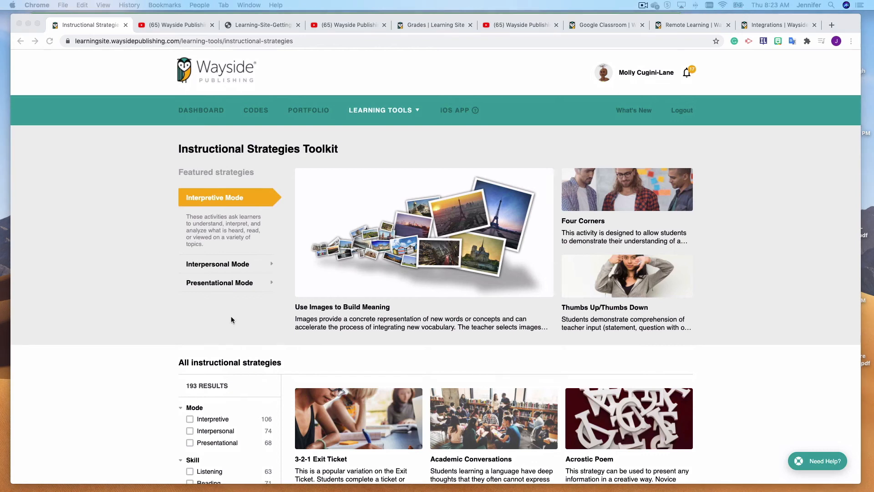
View the site's latest release notice and open the help and contact options.
click(627, 111)
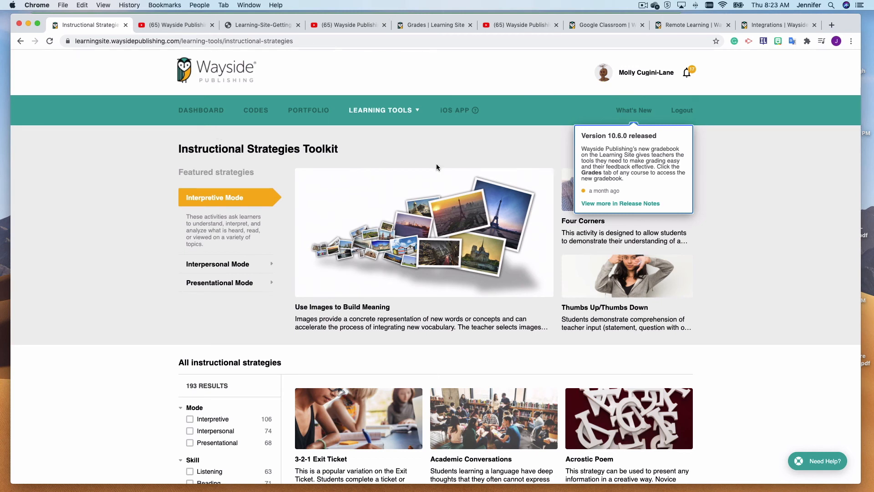
click(814, 463)
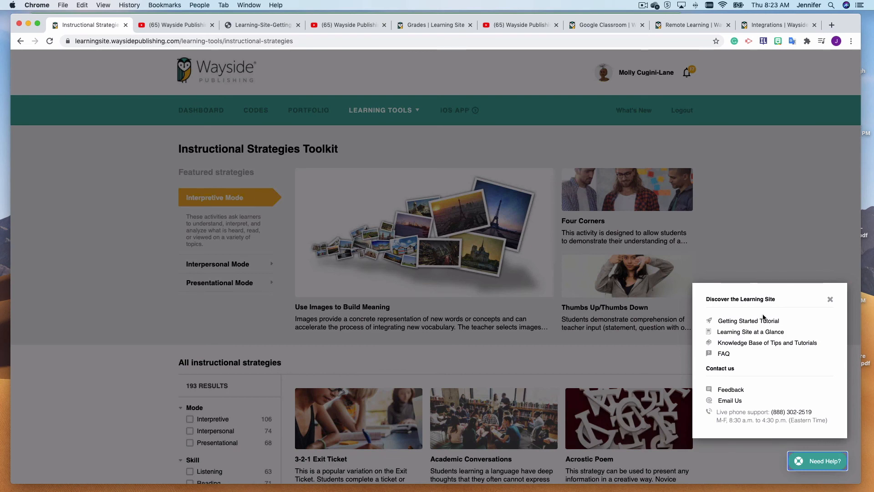
Look through the Learning Site Getting Started Guide PDF and return to the help options.
click(255, 21)
scroll(456, 371, up, 5)
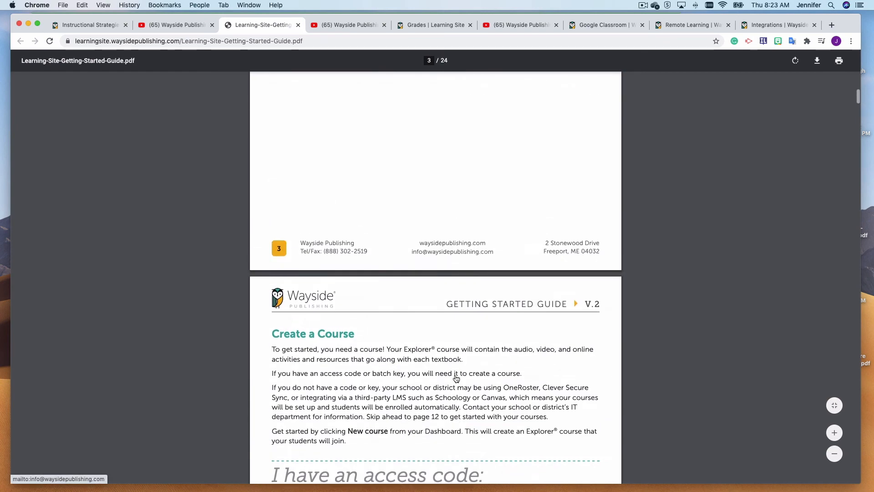
scroll(456, 378, up, 6)
click(87, 24)
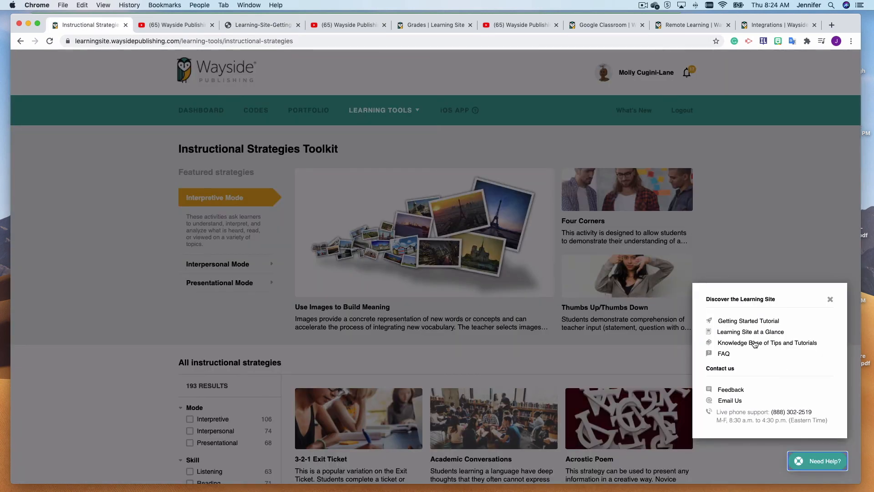
Switch to YouTube, browse the videos uploaded by Wayside Publishing, and return to the Learning Site's help options.
click(345, 26)
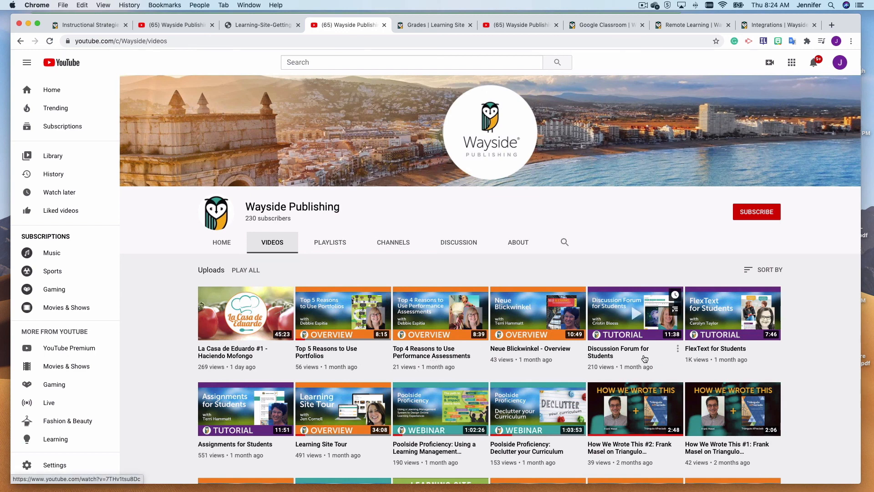
scroll(708, 360, down, 10)
scroll(708, 359, down, 5)
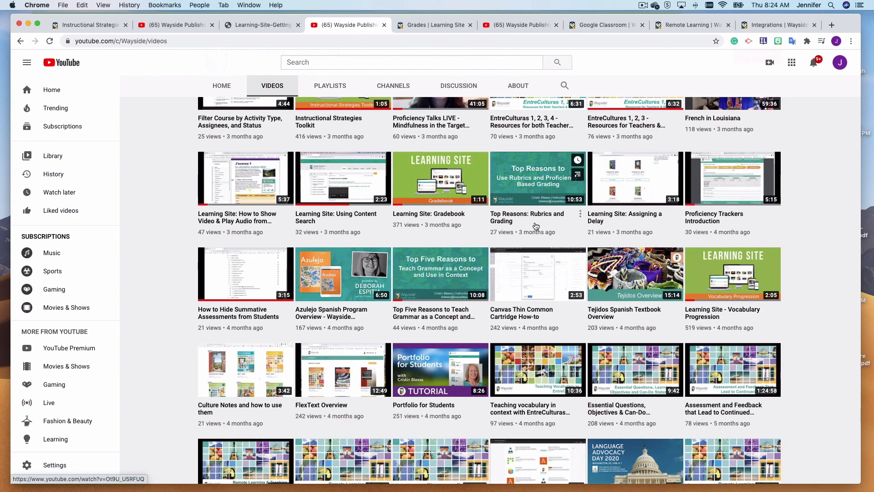
scroll(540, 250, up, 10)
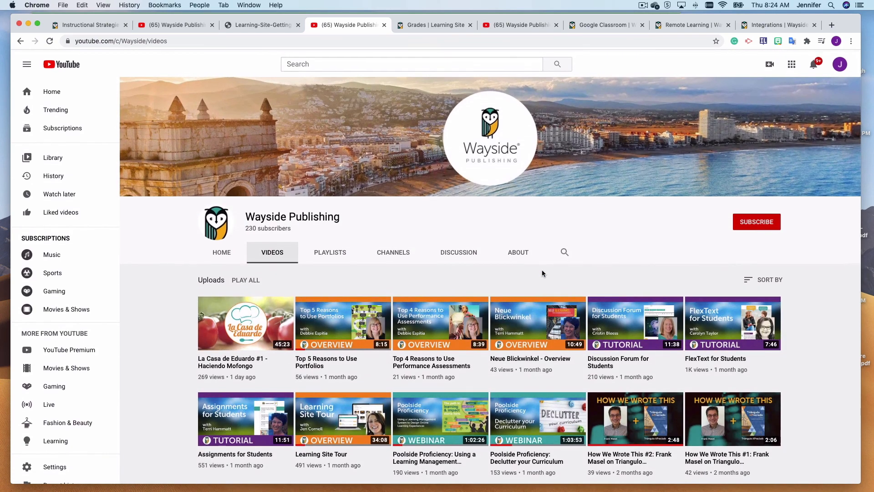
click(76, 26)
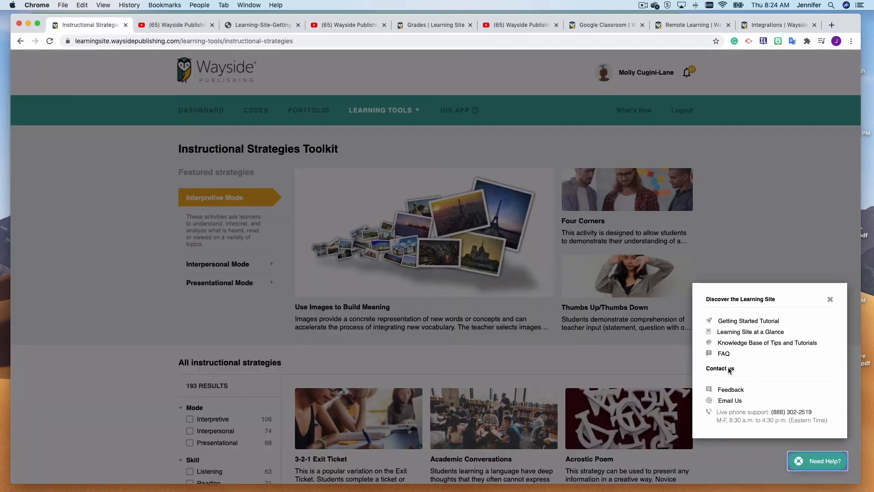